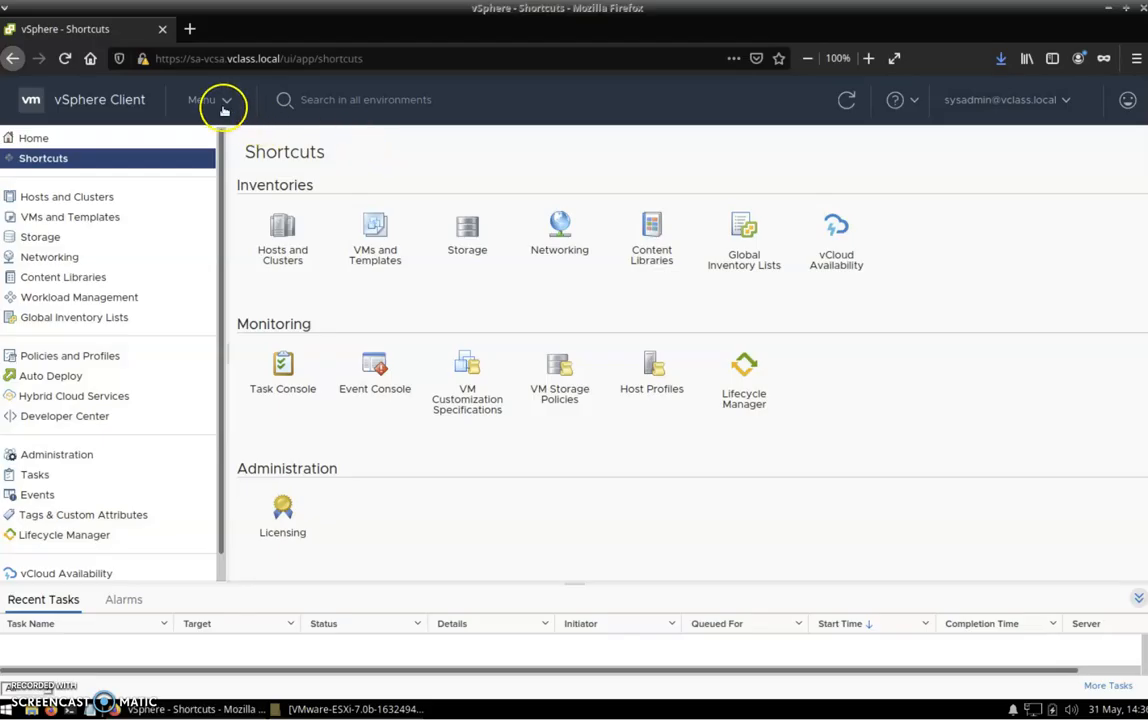
Open Lifecycle Manager from the Shortcuts page.
left_click(226, 99)
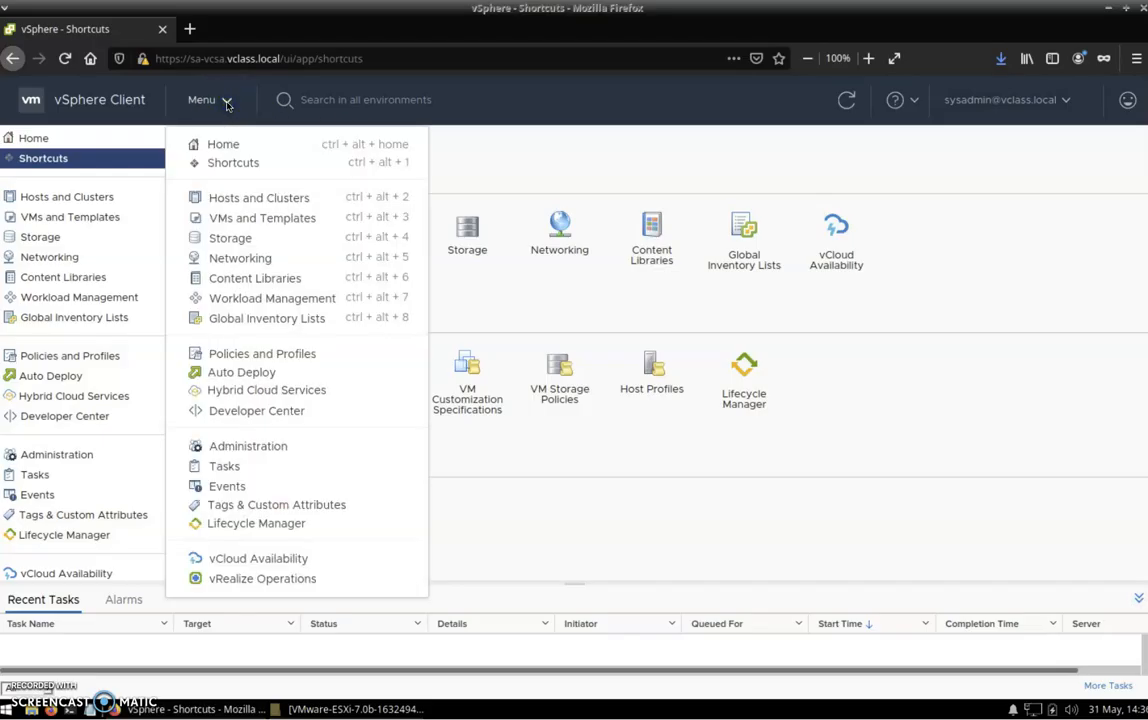
left_click(227, 102)
left_click(227, 102)
left_click(240, 525)
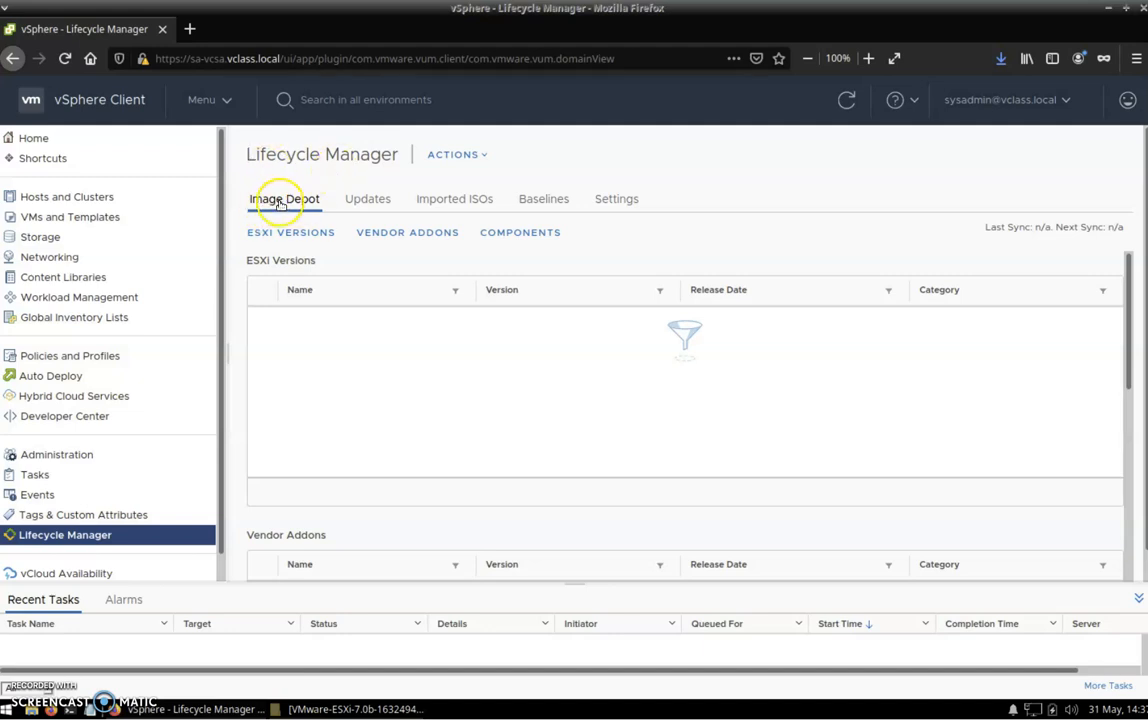
Review Lifecycle Manager's baselines, imported ISOs, updates and image depot.
left_click(548, 203)
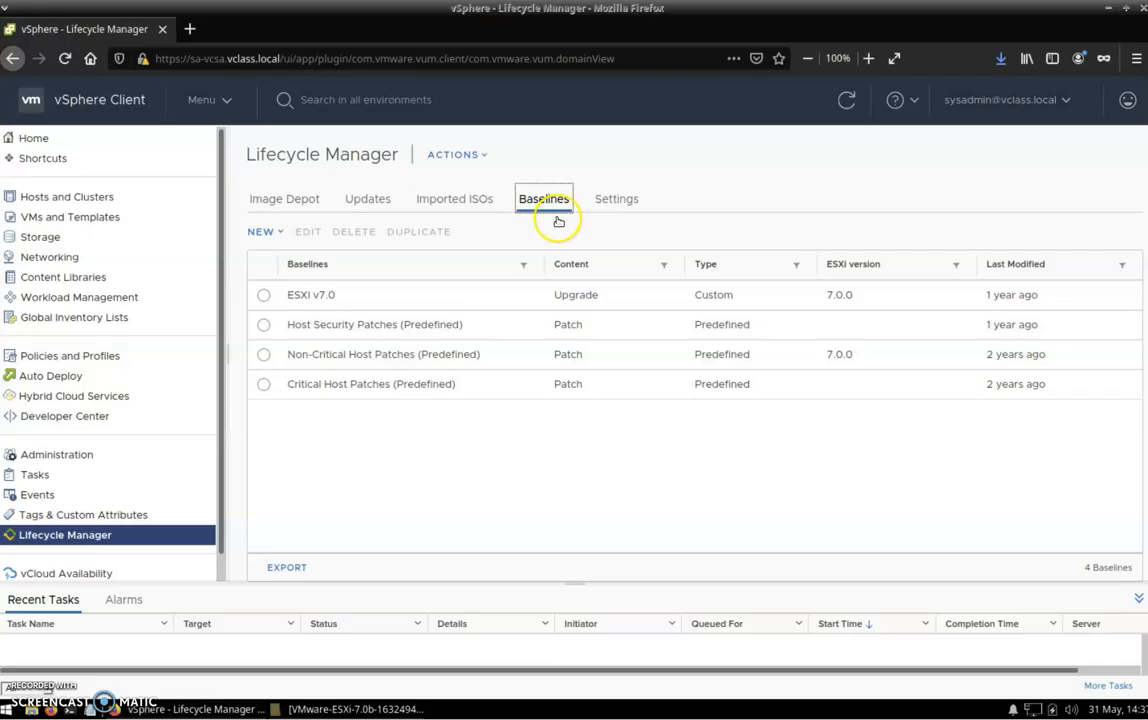
left_click(444, 199)
left_click(368, 205)
left_click(300, 201)
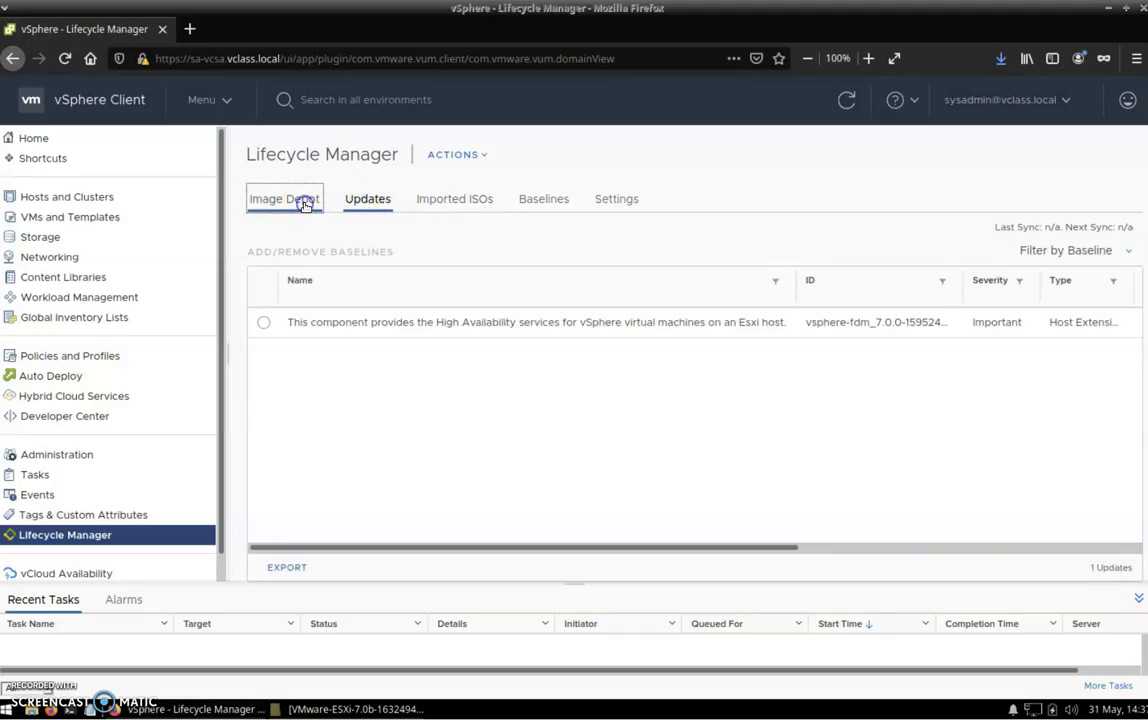
Review the Lifecycle Manager settings for patch downloads and for host remediation of images, baselines and VMs.
left_click(618, 198)
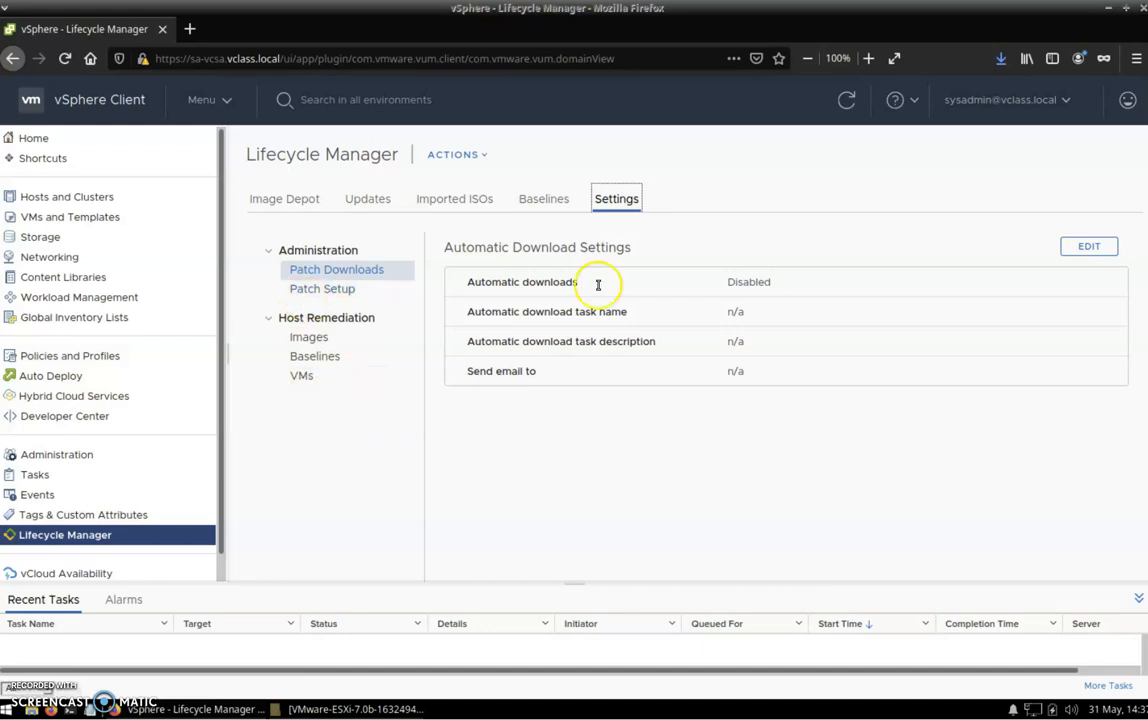
left_click(310, 339)
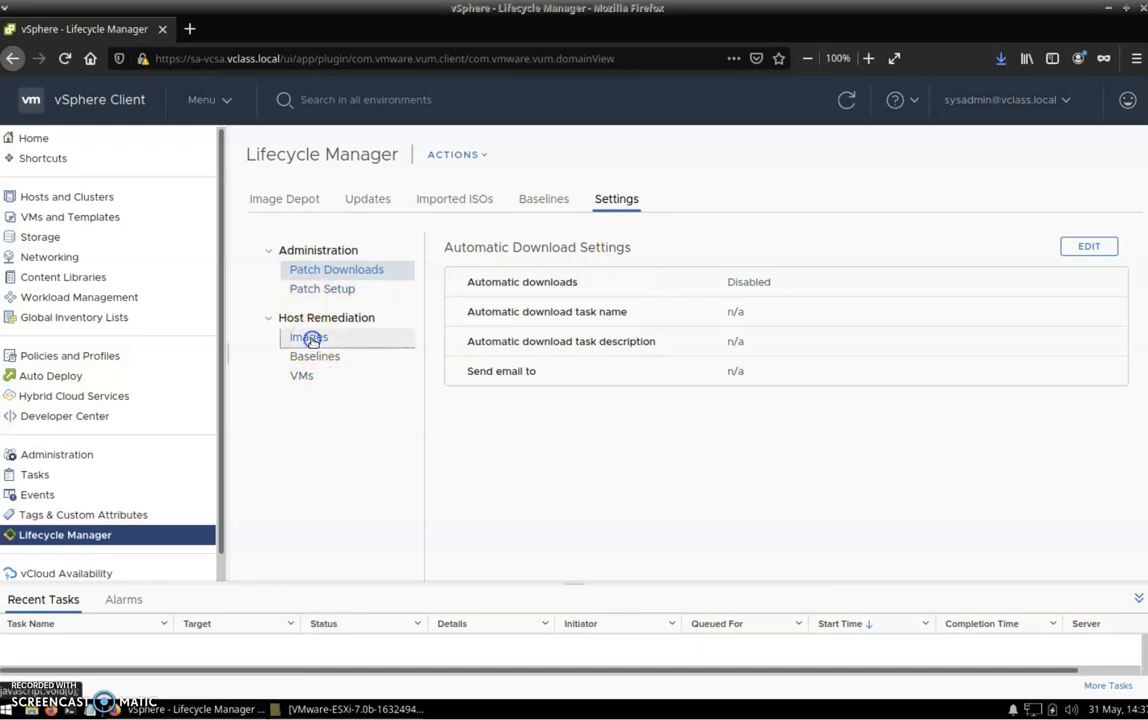
left_click(308, 341)
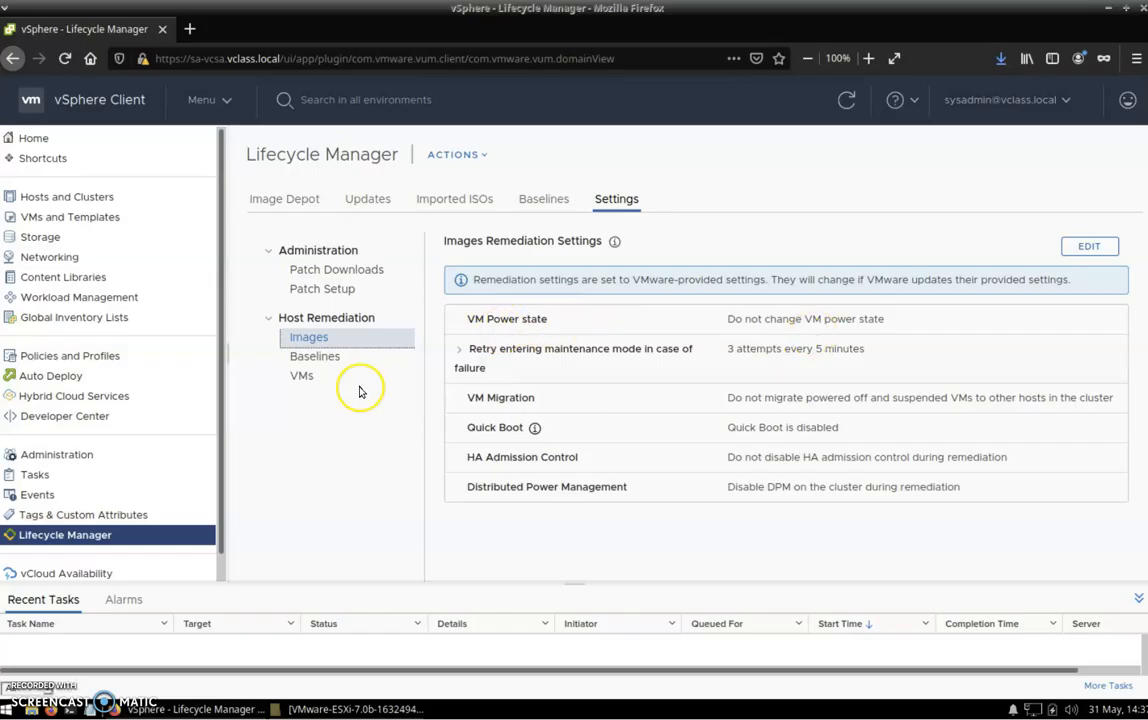
left_click(315, 358)
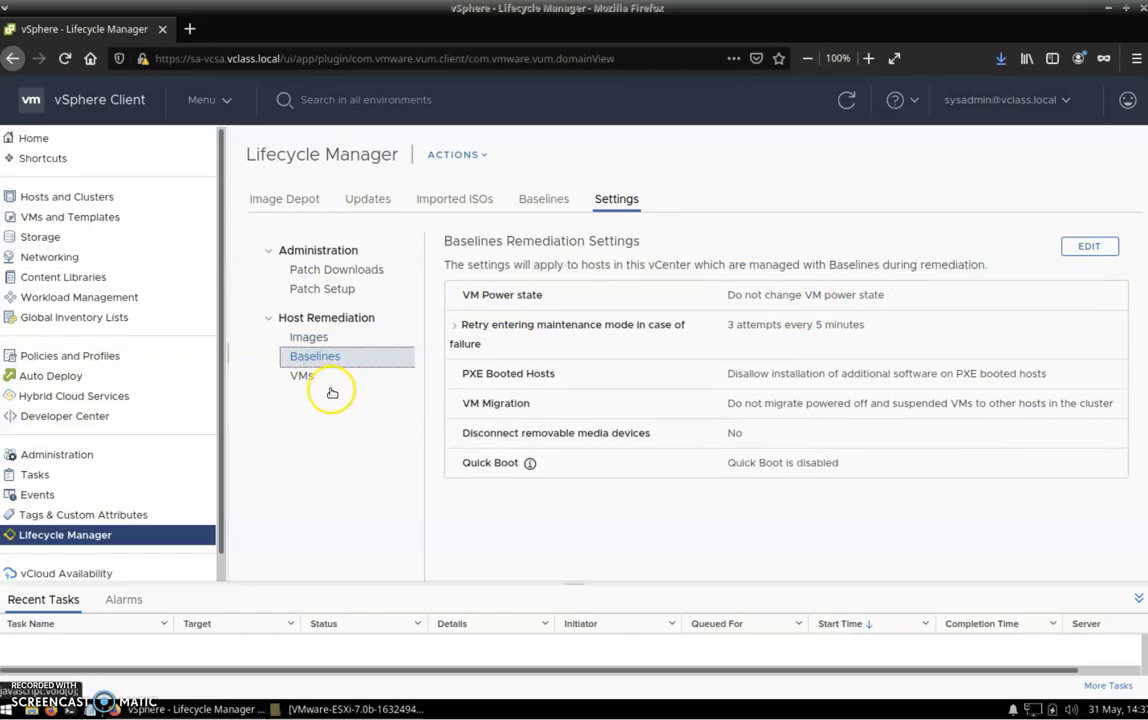
left_click(299, 376)
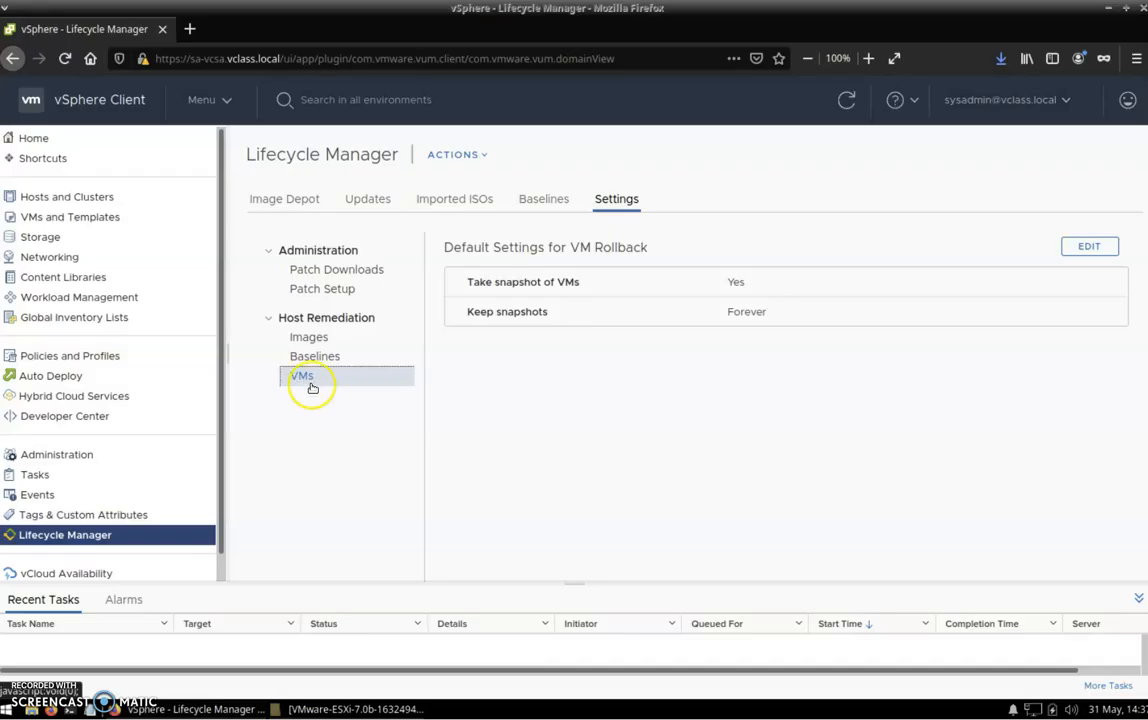
Return to the image depot and start an Import Updates operation.
left_click(293, 203)
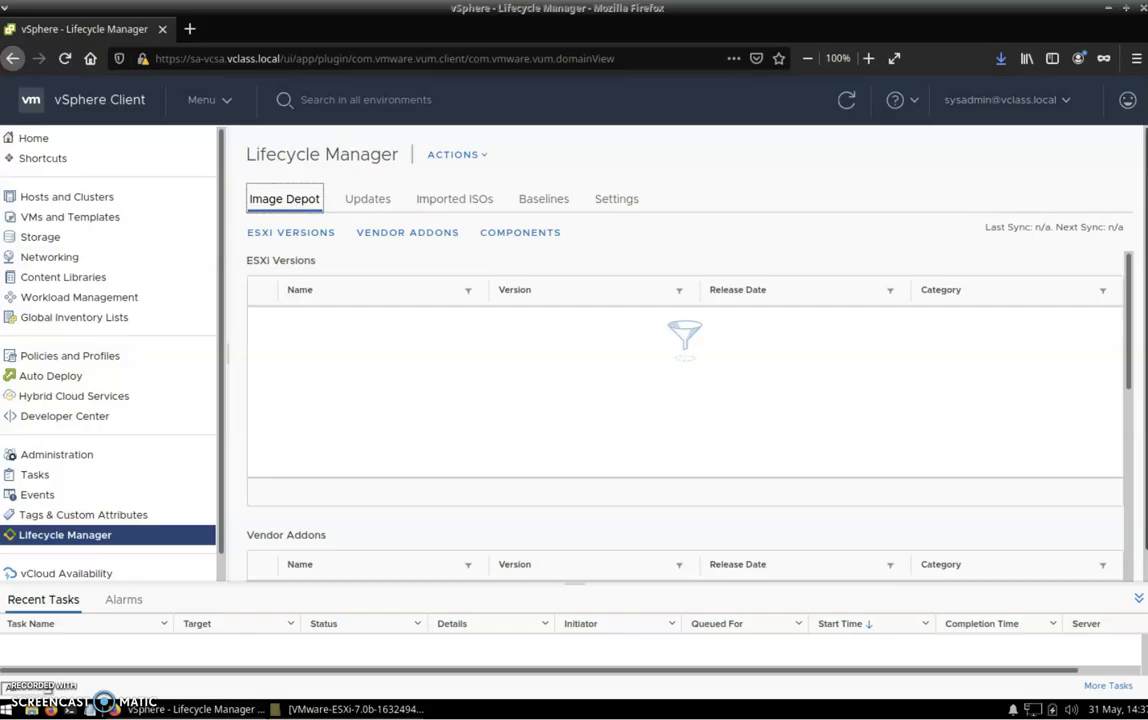
left_click(482, 156)
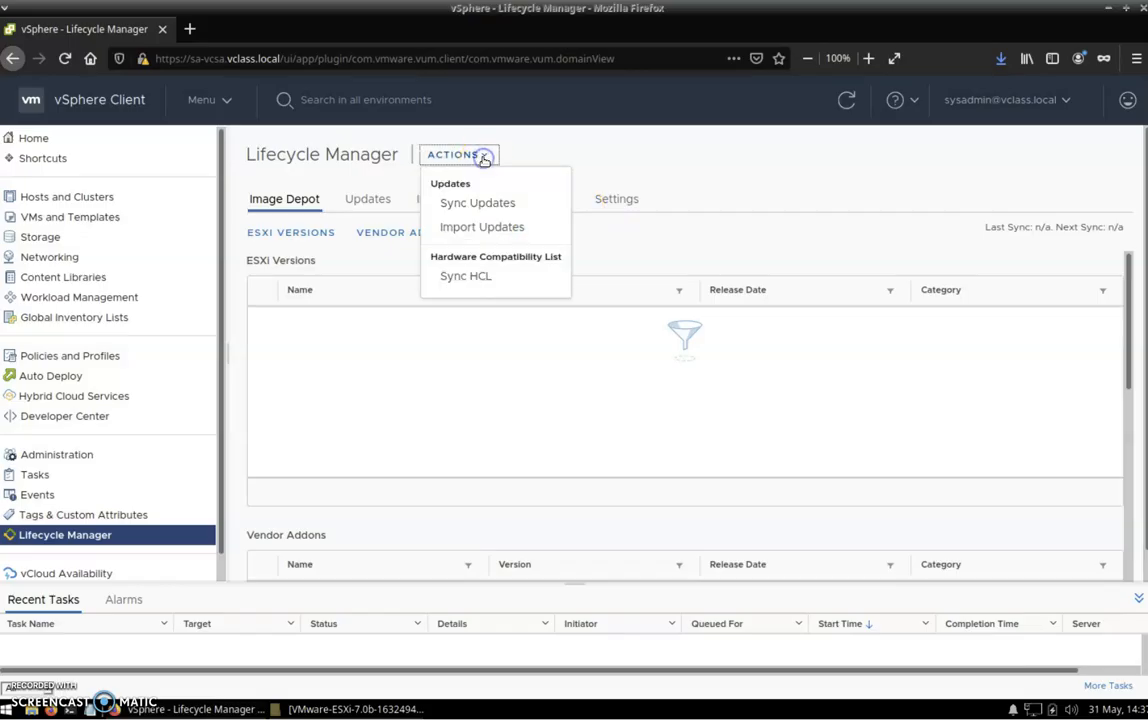
left_click(471, 228)
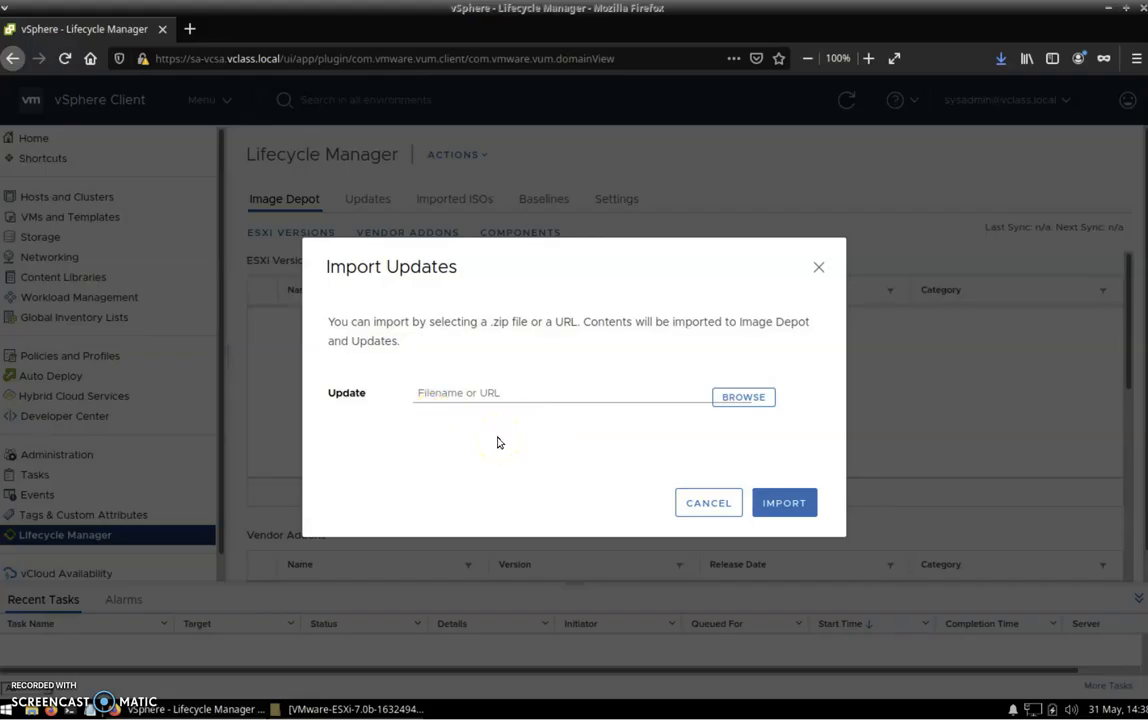
Switch to the file manager, check the archives in the Class Files_files folder, and return to the browser.
left_click(350, 711)
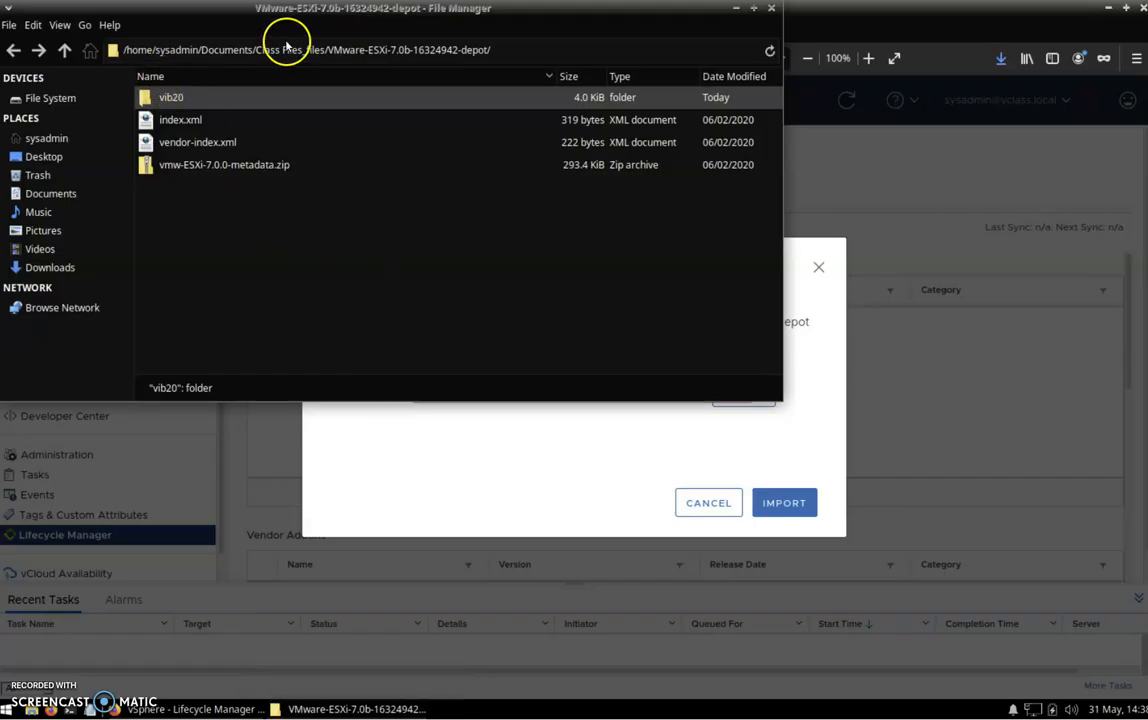
left_click(13, 50)
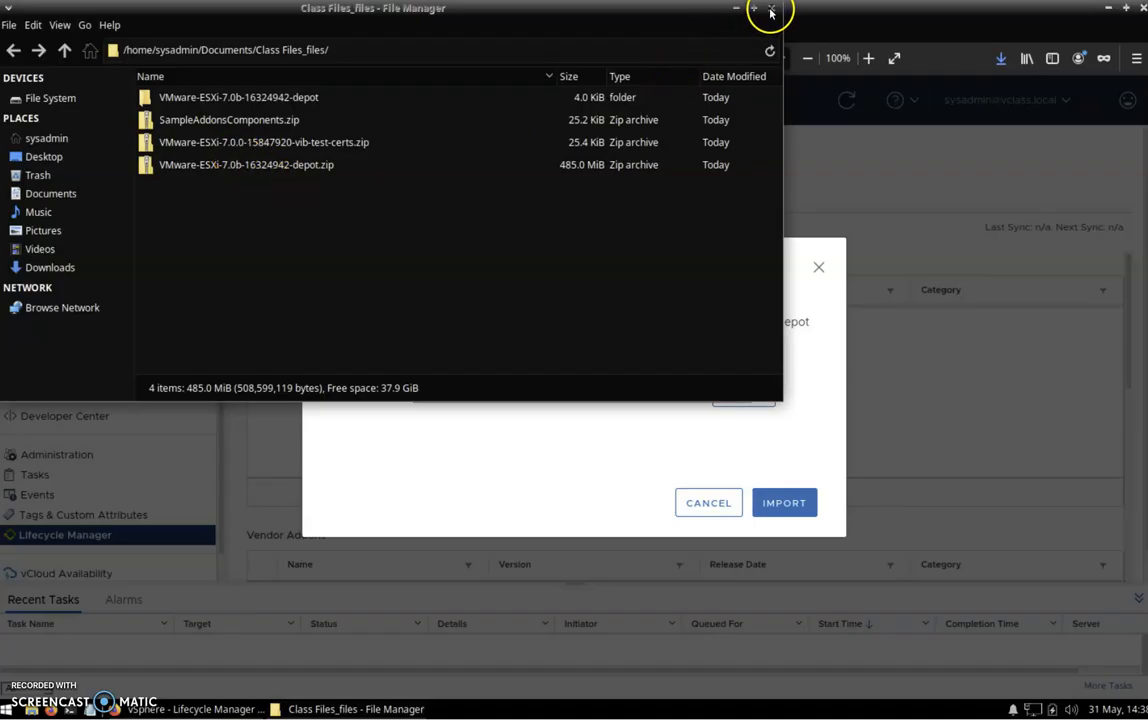
left_click(738, 8)
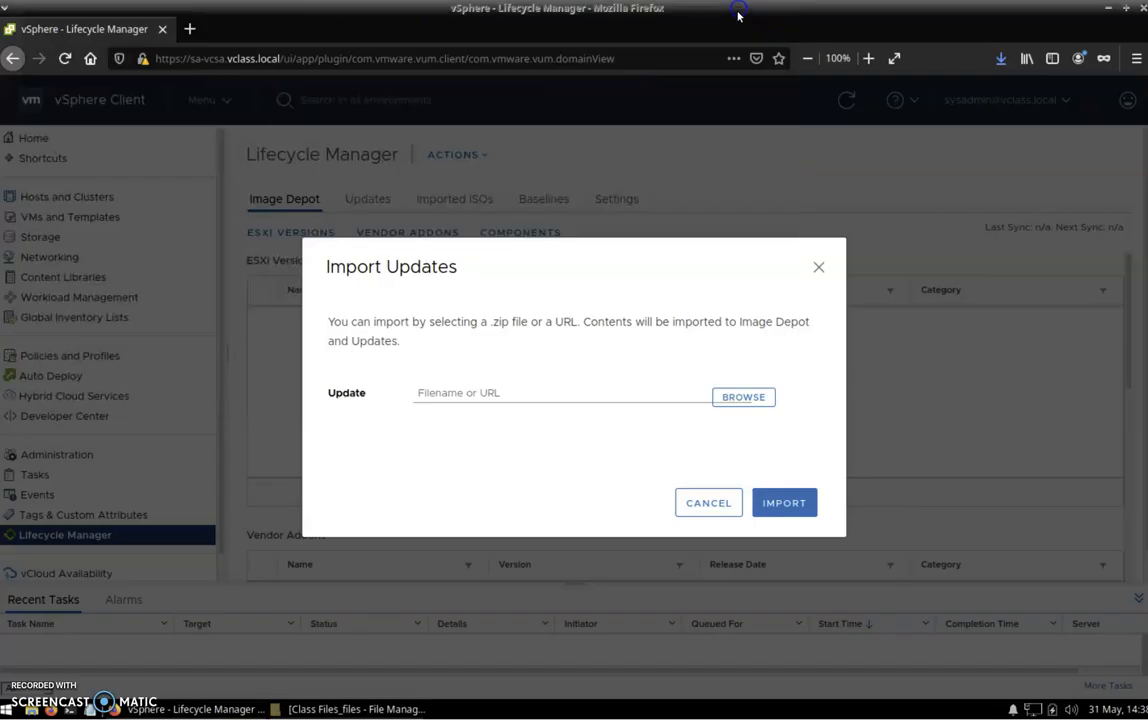
Import SampleAddonsComponents.zip from the Class Files_files folder in Documents and refresh the image depot.
left_click(740, 397)
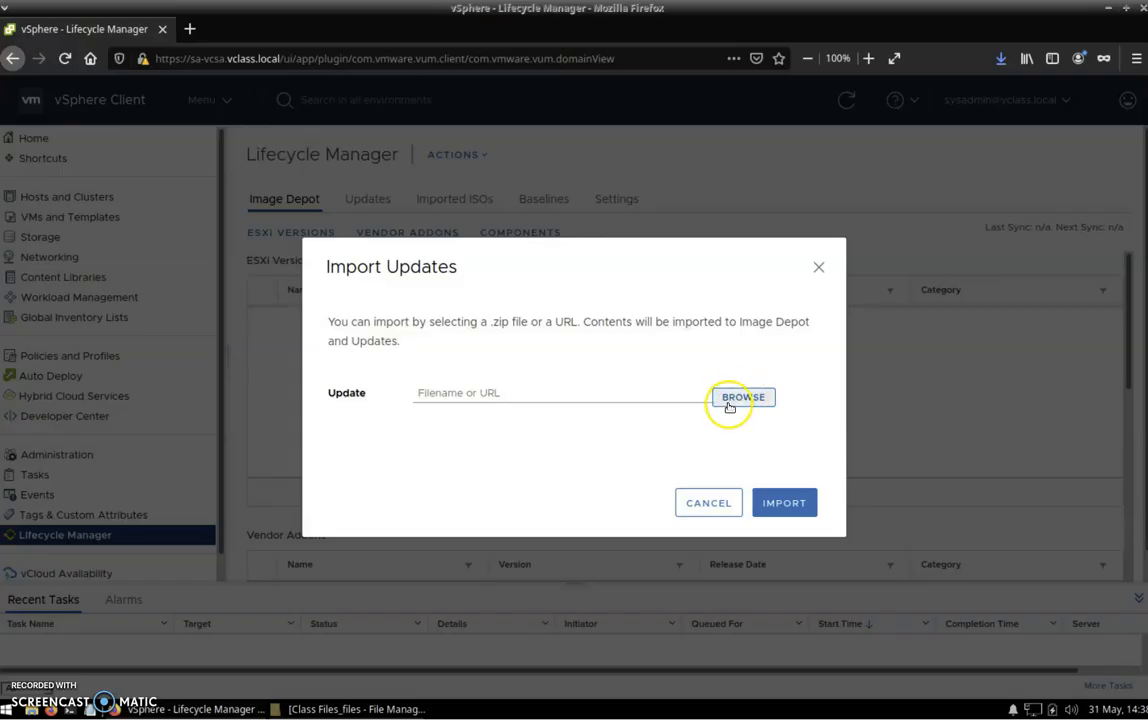
left_click(742, 400)
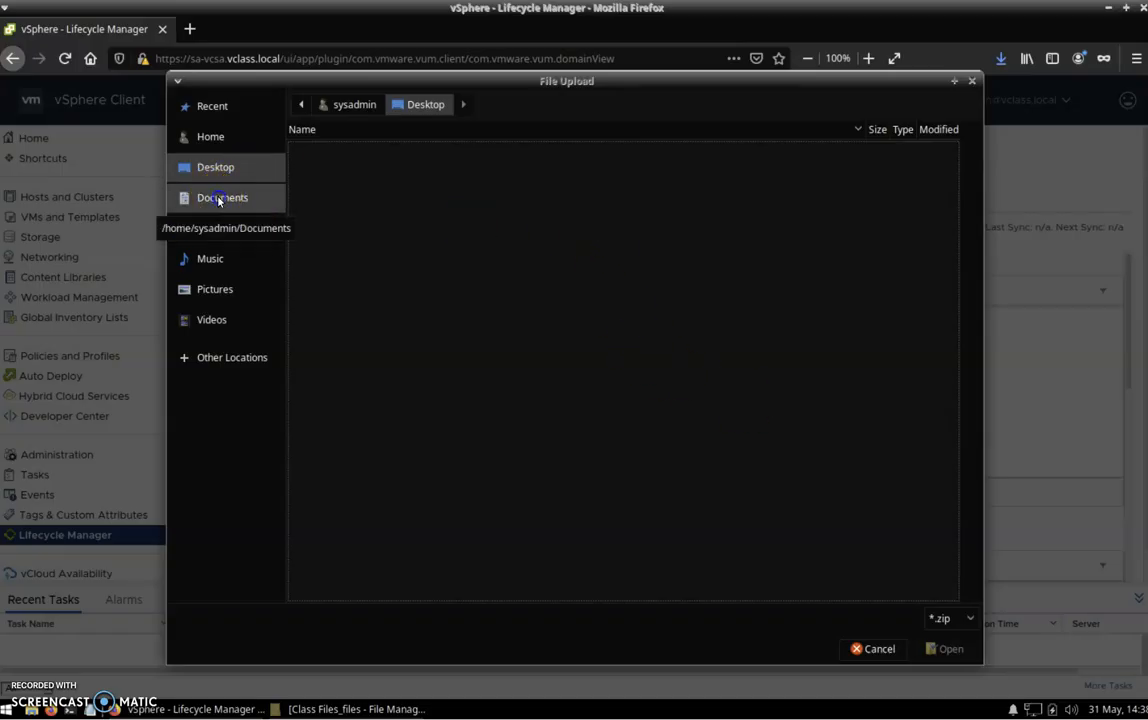
left_click(221, 198)
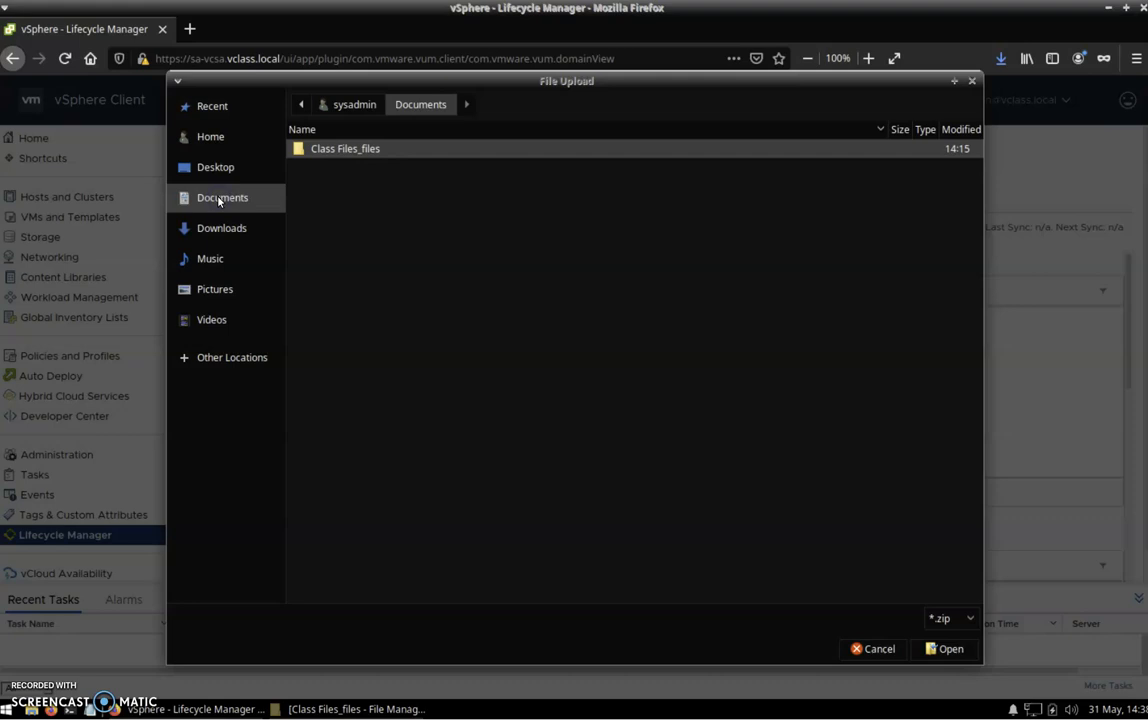
double_click(348, 155)
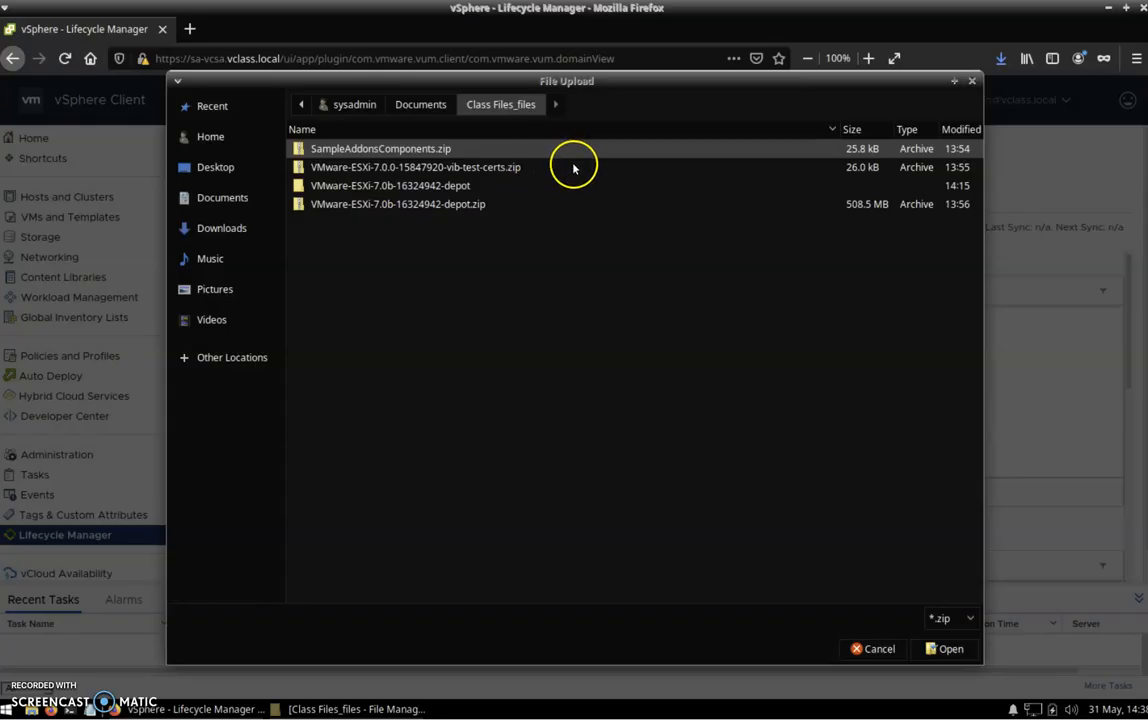
left_click(344, 152)
left_click(939, 650)
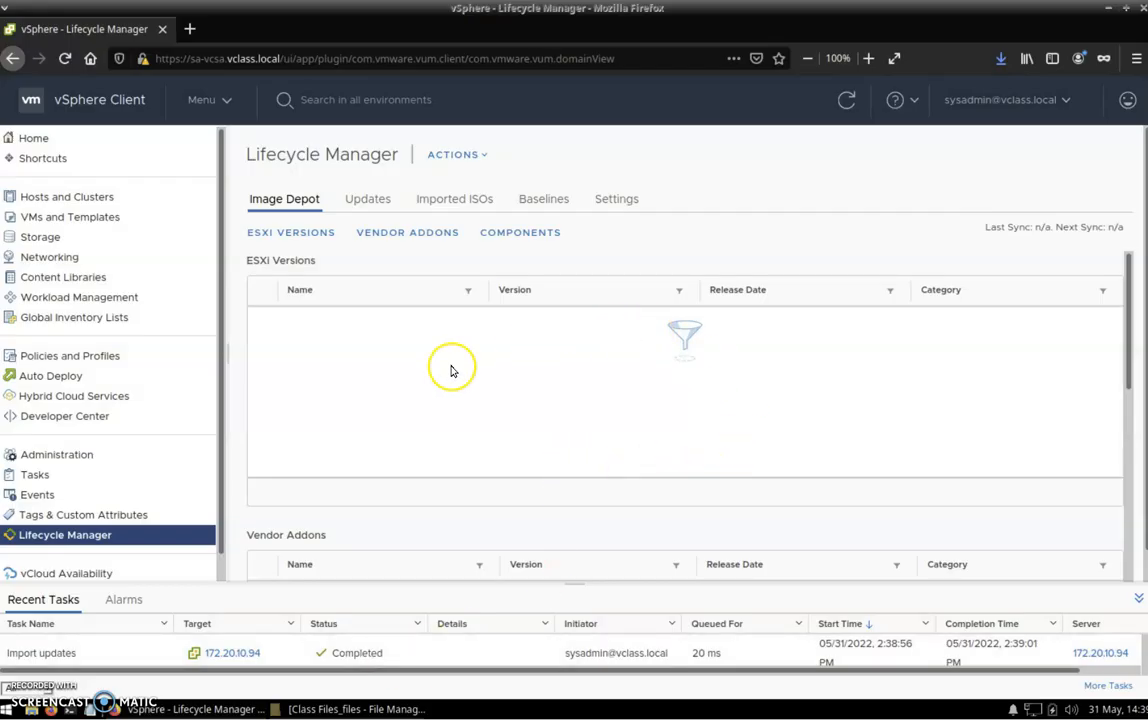
left_click(845, 100)
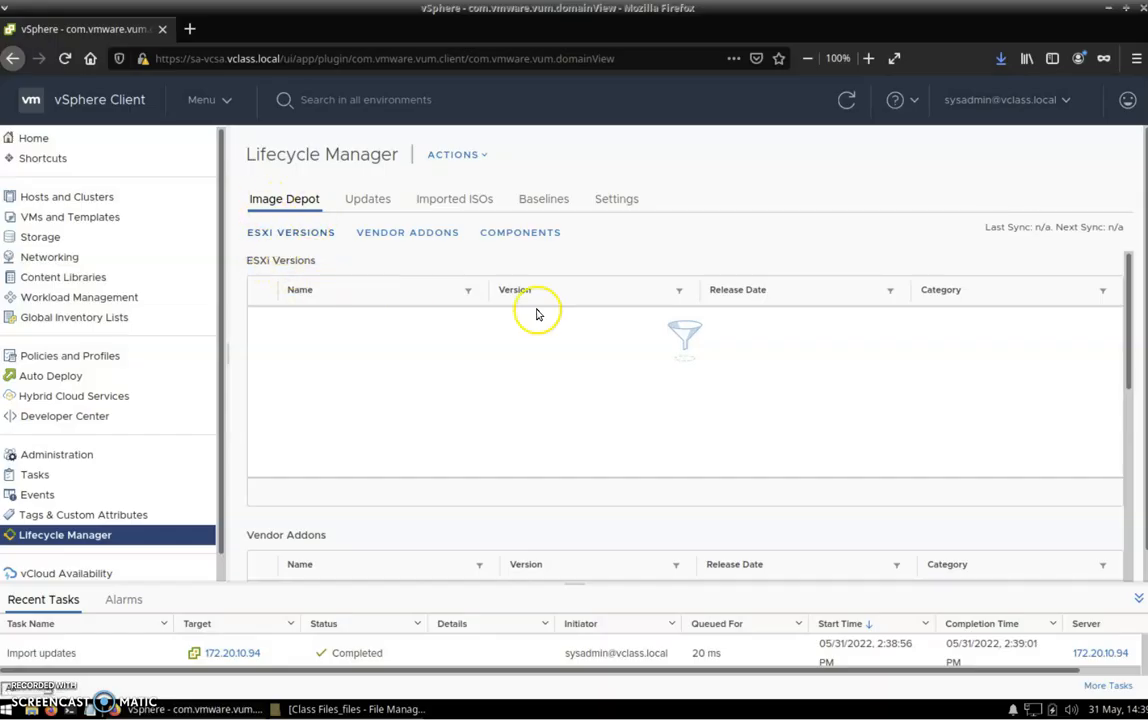
mouse_move(1127, 377)
left_mouse_down()
mouse_move(1147, 462)
mouse_move(1147, 556)
mouse_move(1147, 380)
left_mouse_up()
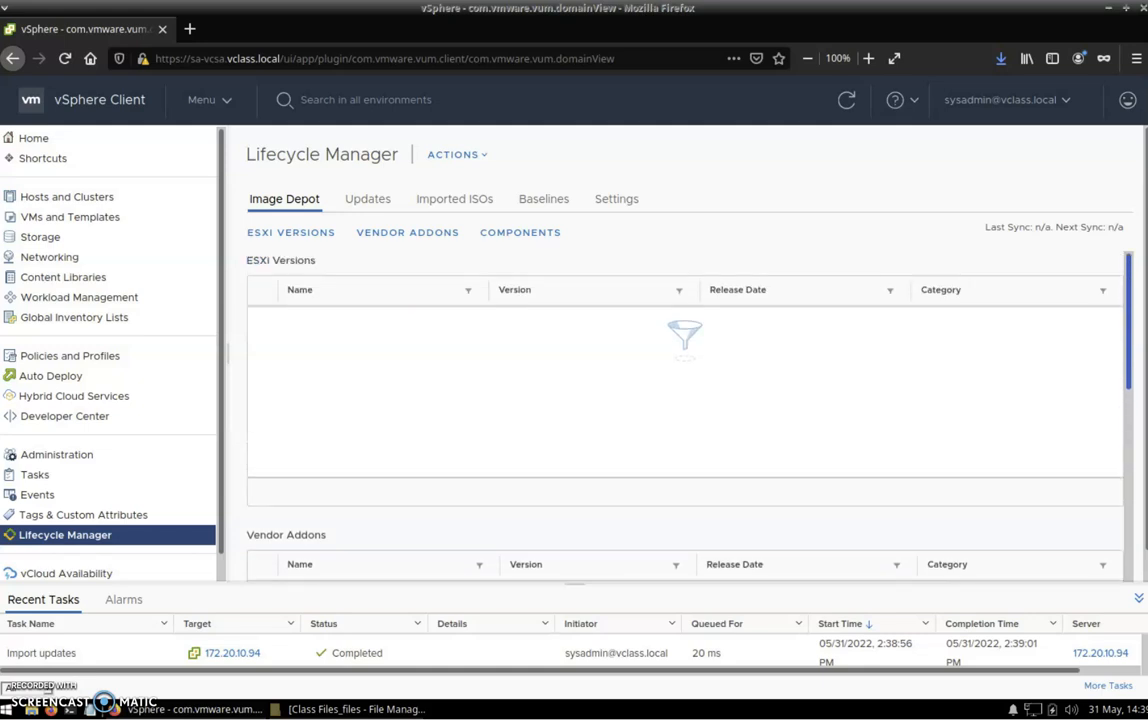
Import the update archive VMware-ESXi-7.0b-16324942-depot.zip from the Class Files_files folder into the image depot.
left_click(480, 155)
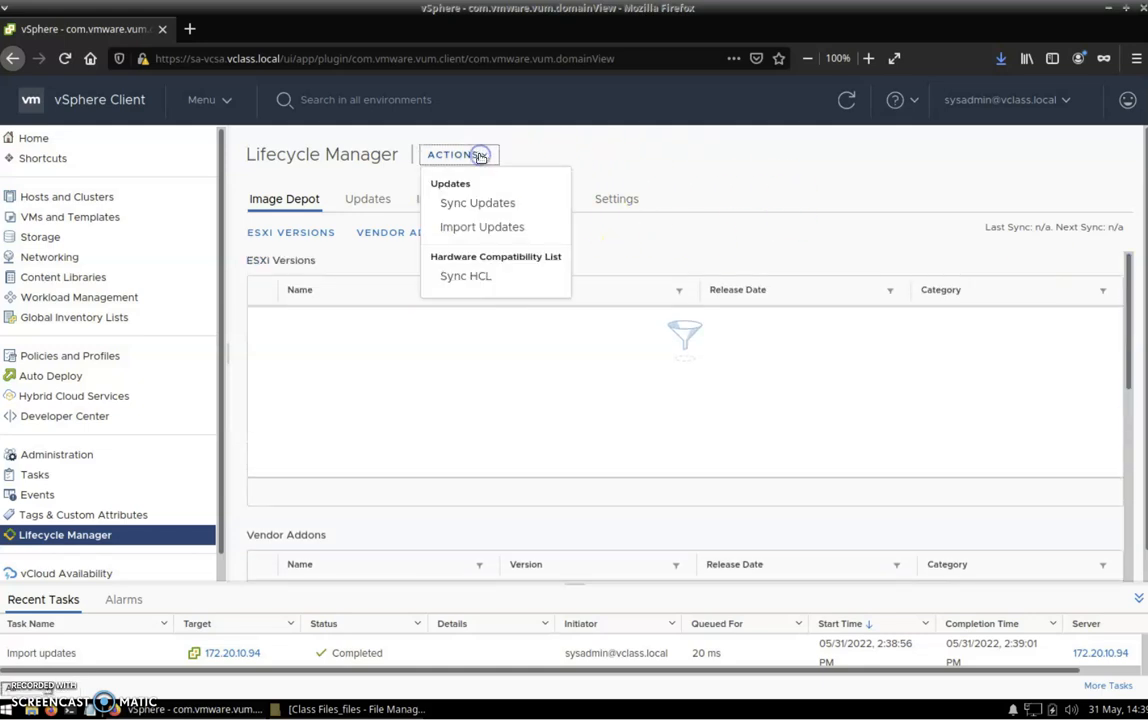
left_click(480, 228)
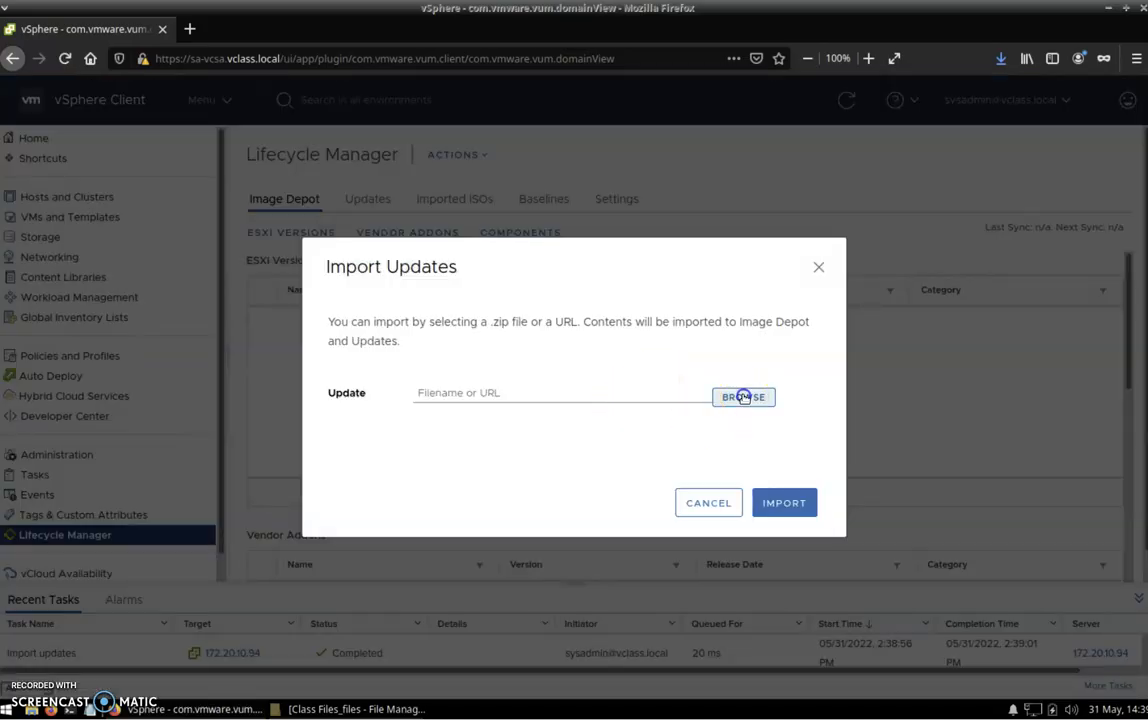
left_click(743, 397)
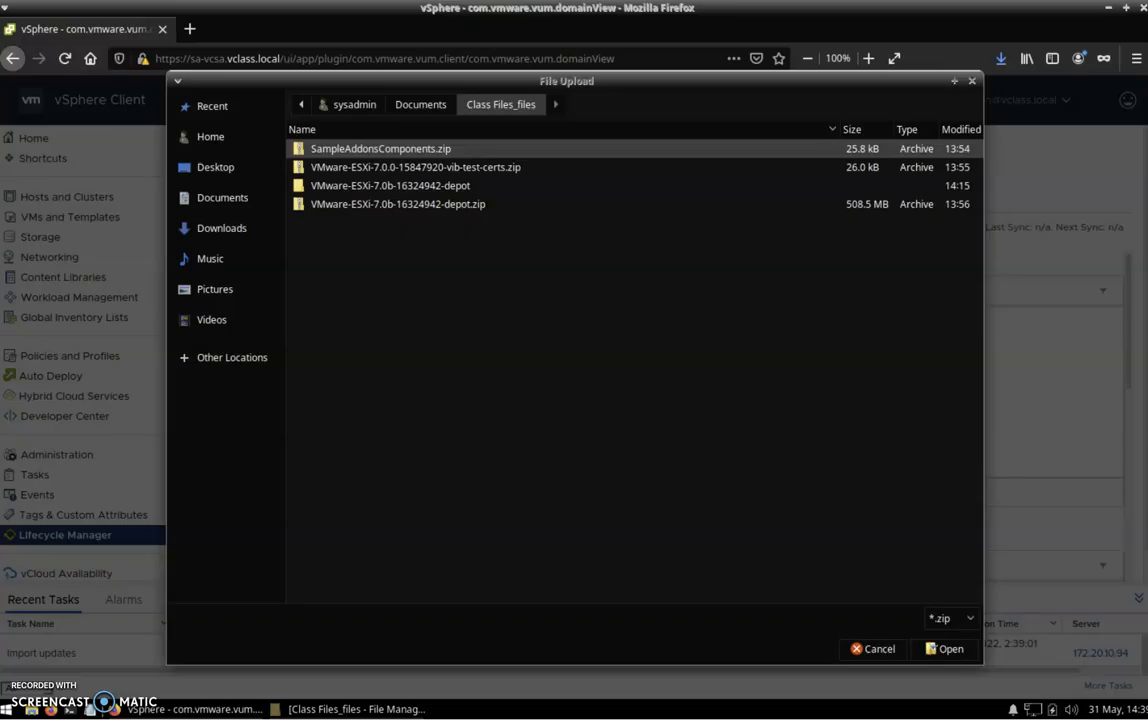
left_click(401, 209)
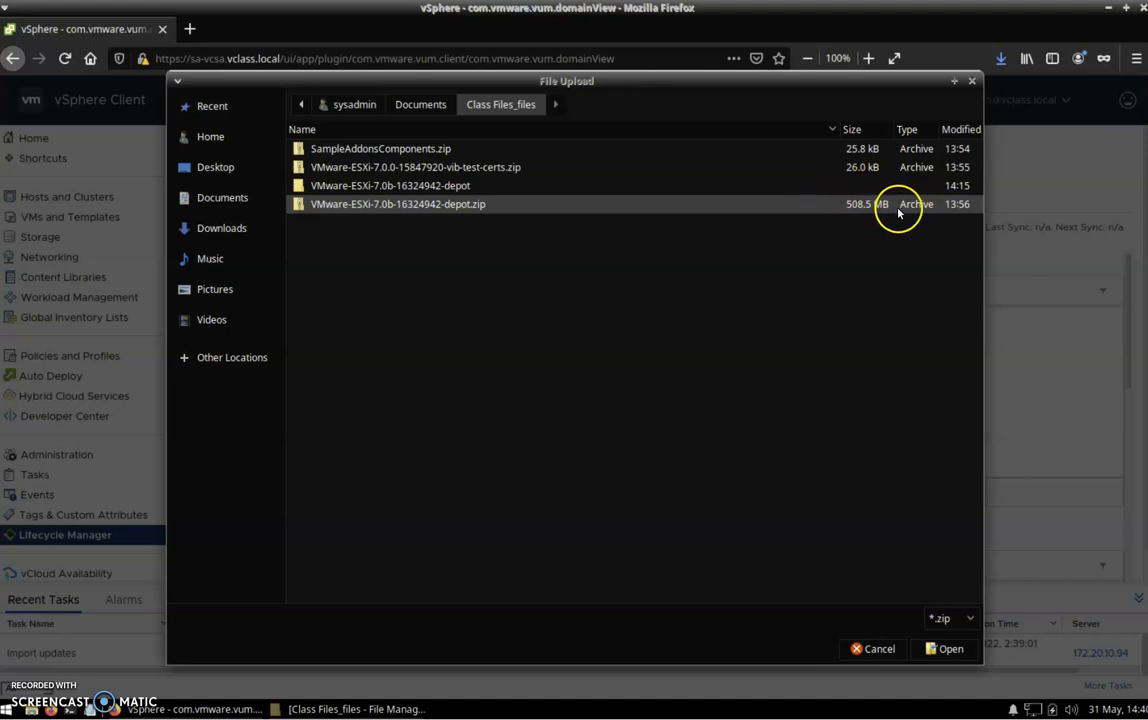
left_click(948, 650)
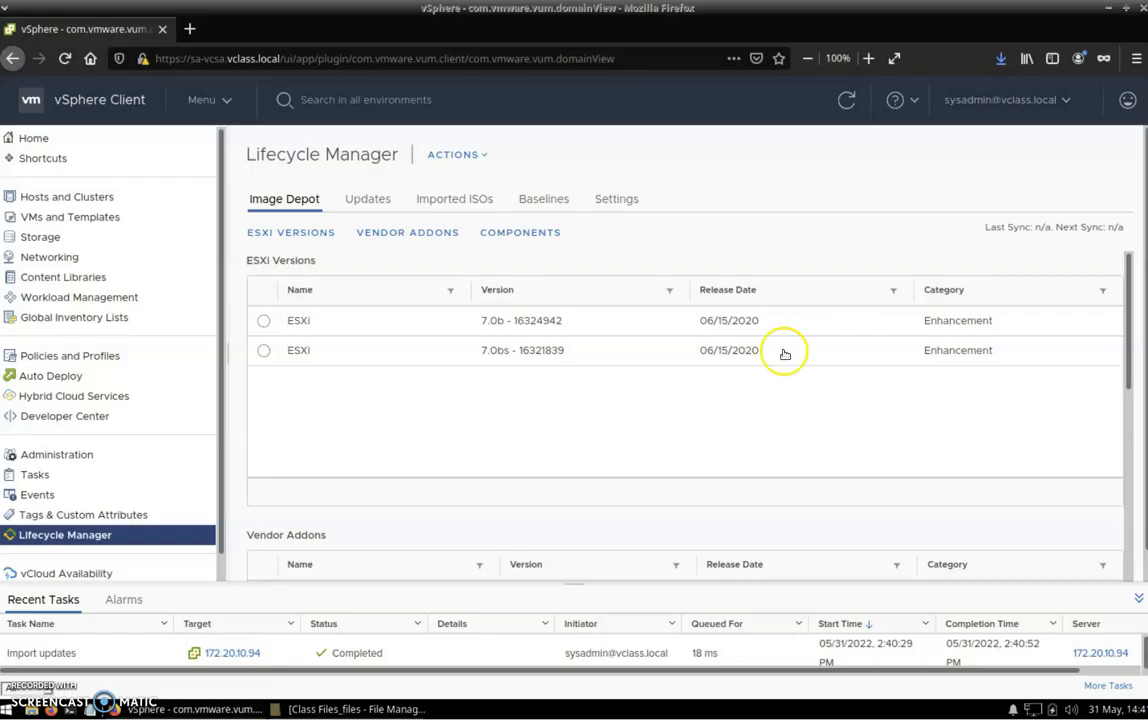
Examine the details and component list of ESXi version 7.0b - 16324942 in the image depot.
left_click(265, 321)
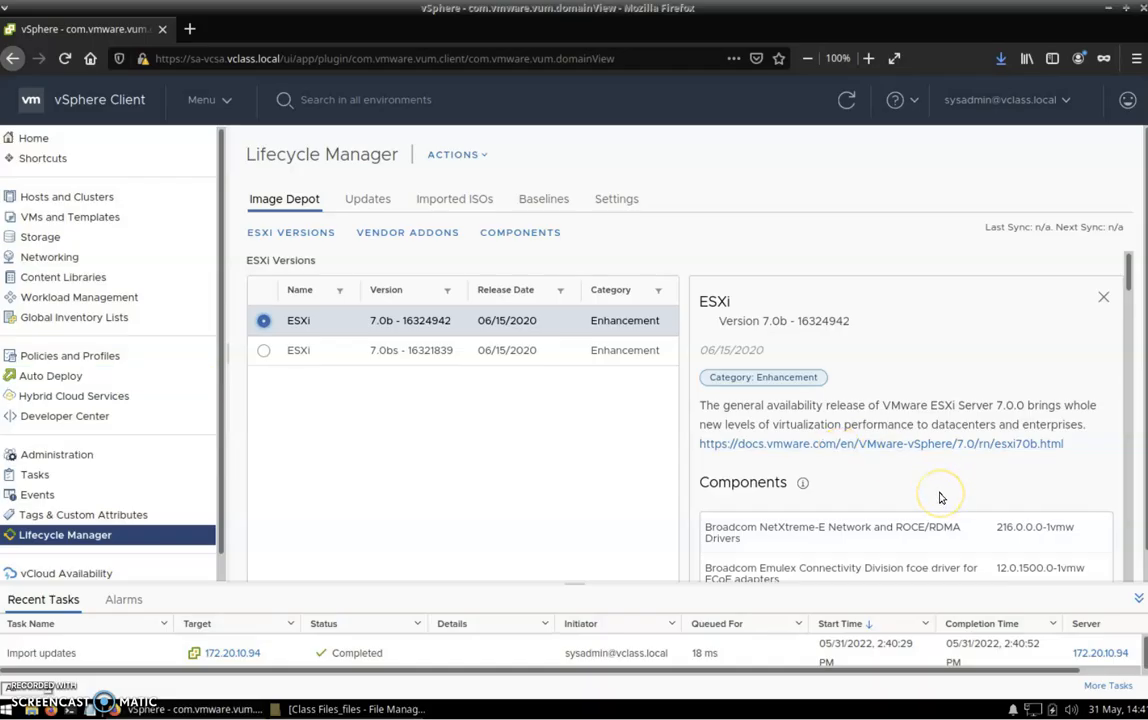
scroll(940, 497, "down", 2)
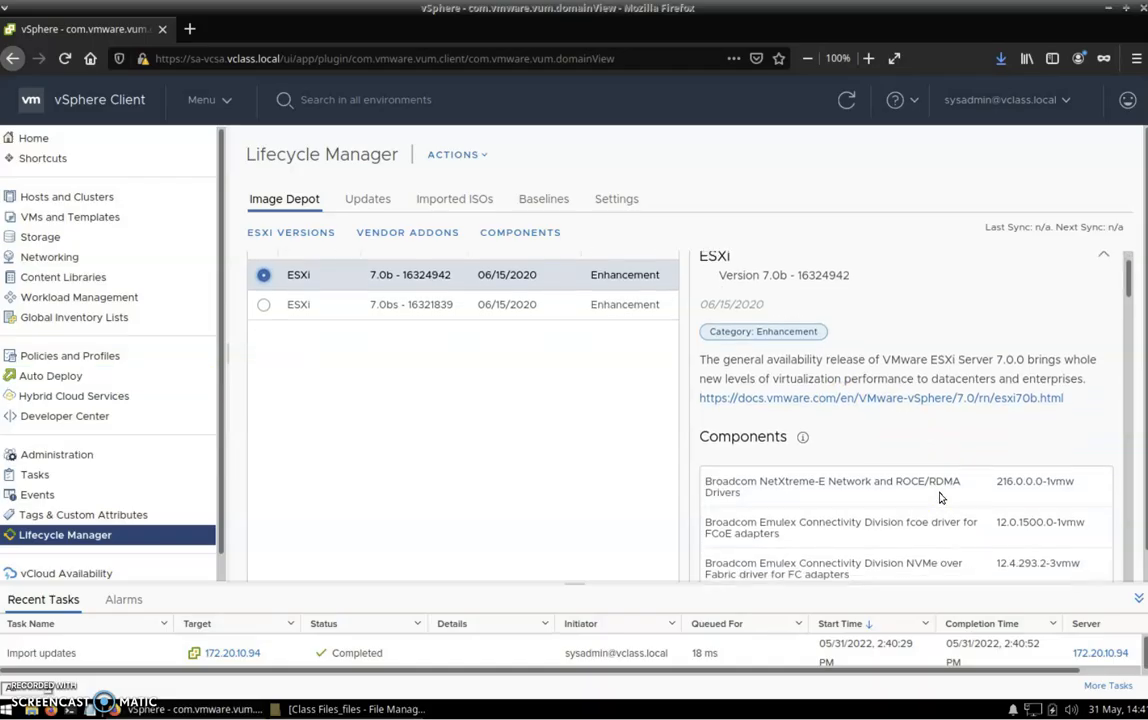
scroll(940, 497, "down", 3)
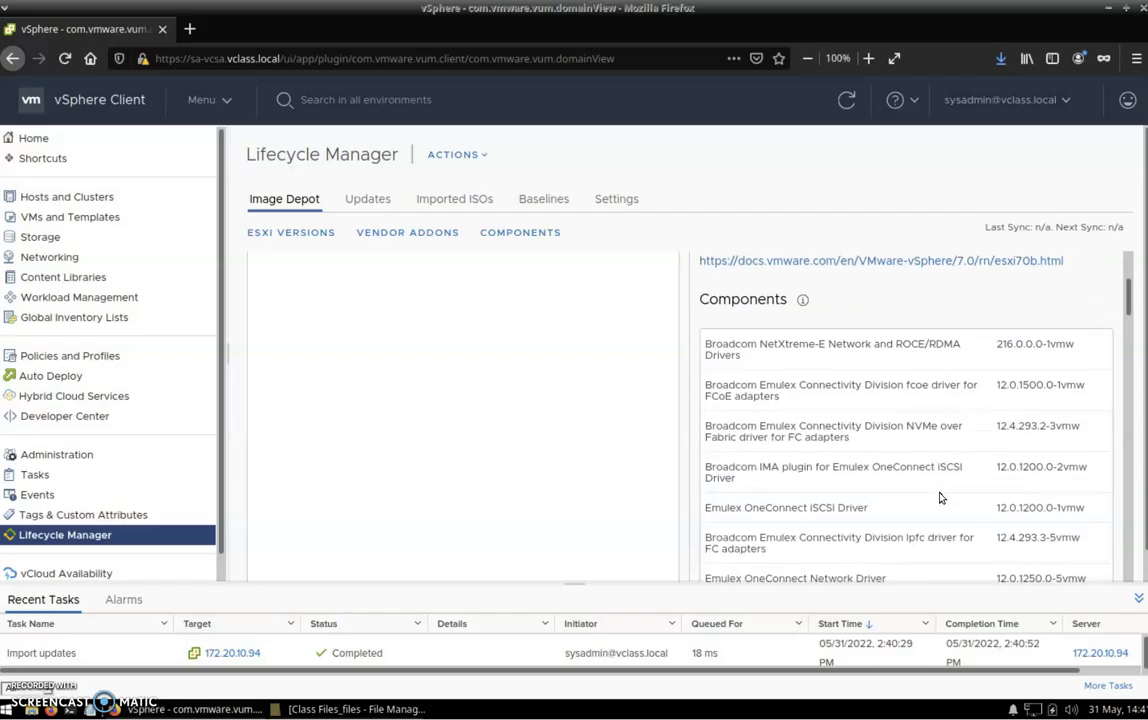
scroll(940, 497, "down", 2)
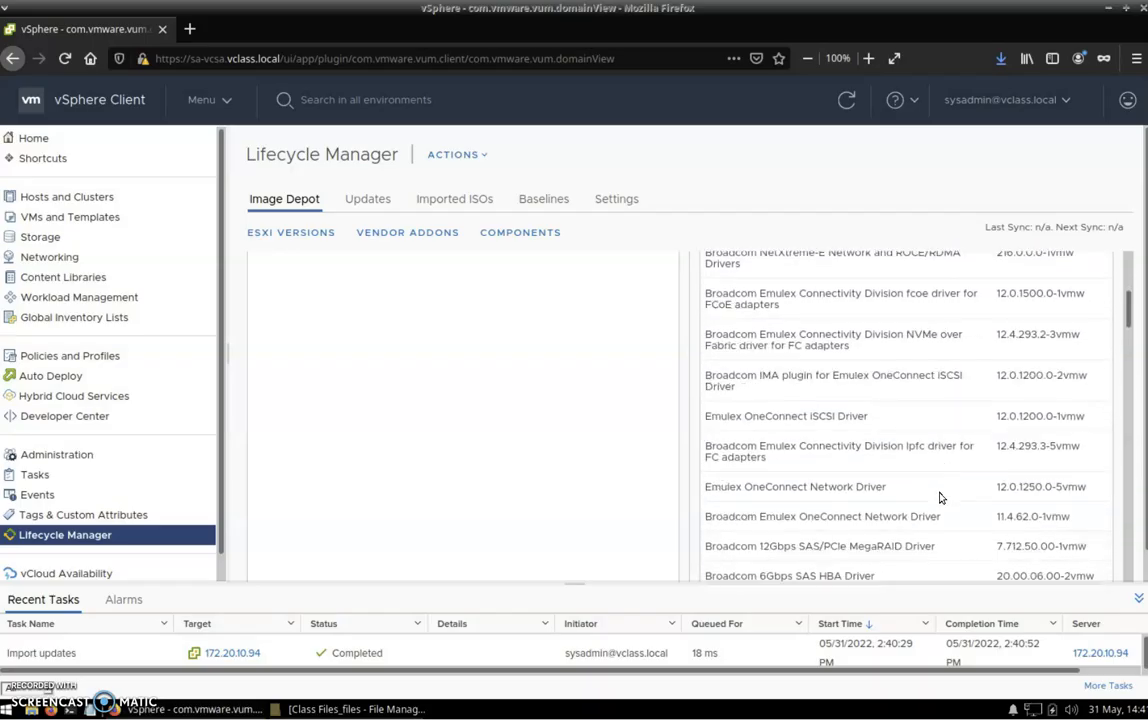
scroll(940, 497, "down", 3)
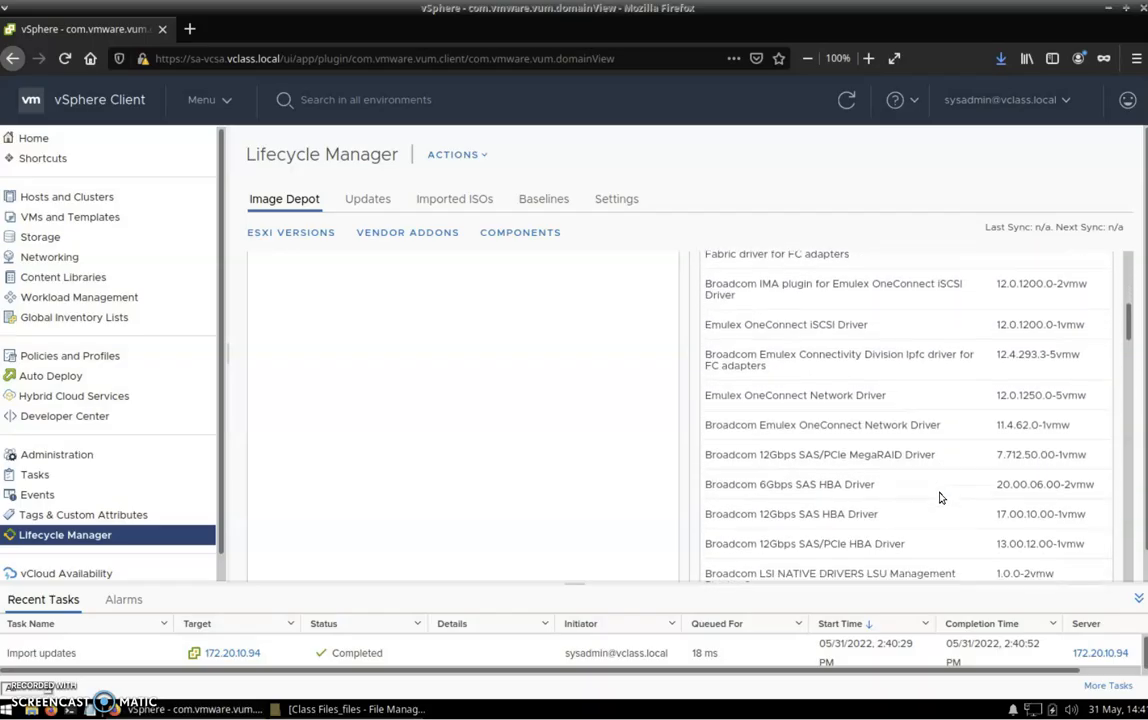
scroll(940, 497, "down", 4)
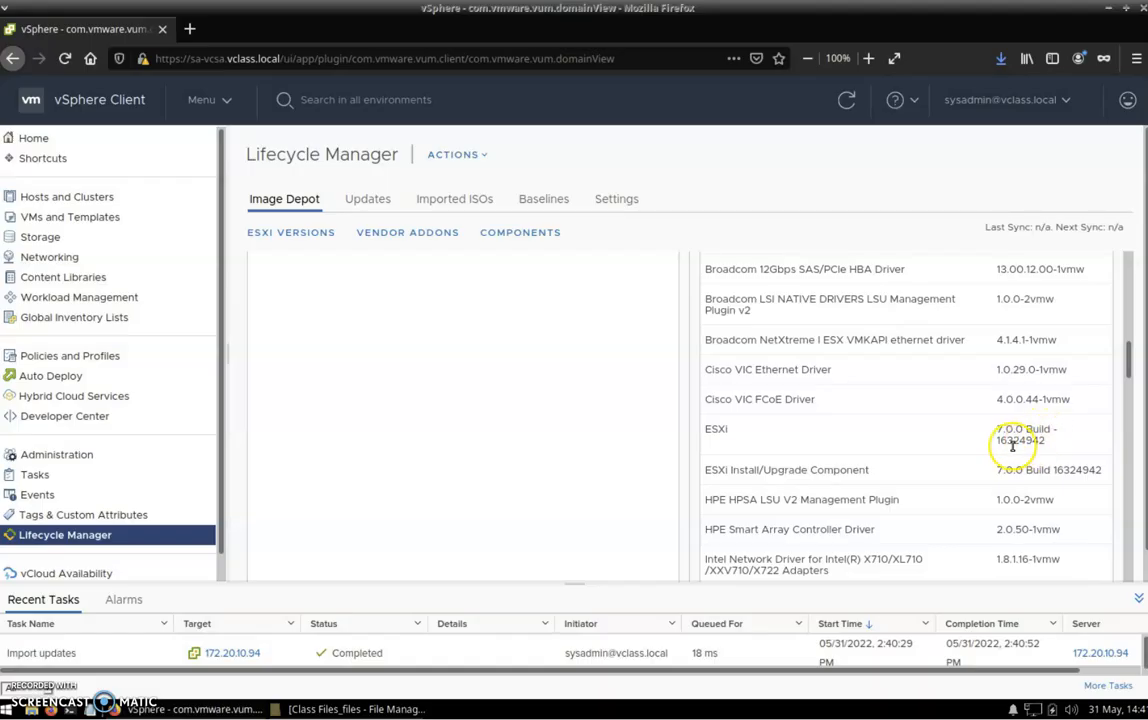
scroll(940, 530, "down", 2)
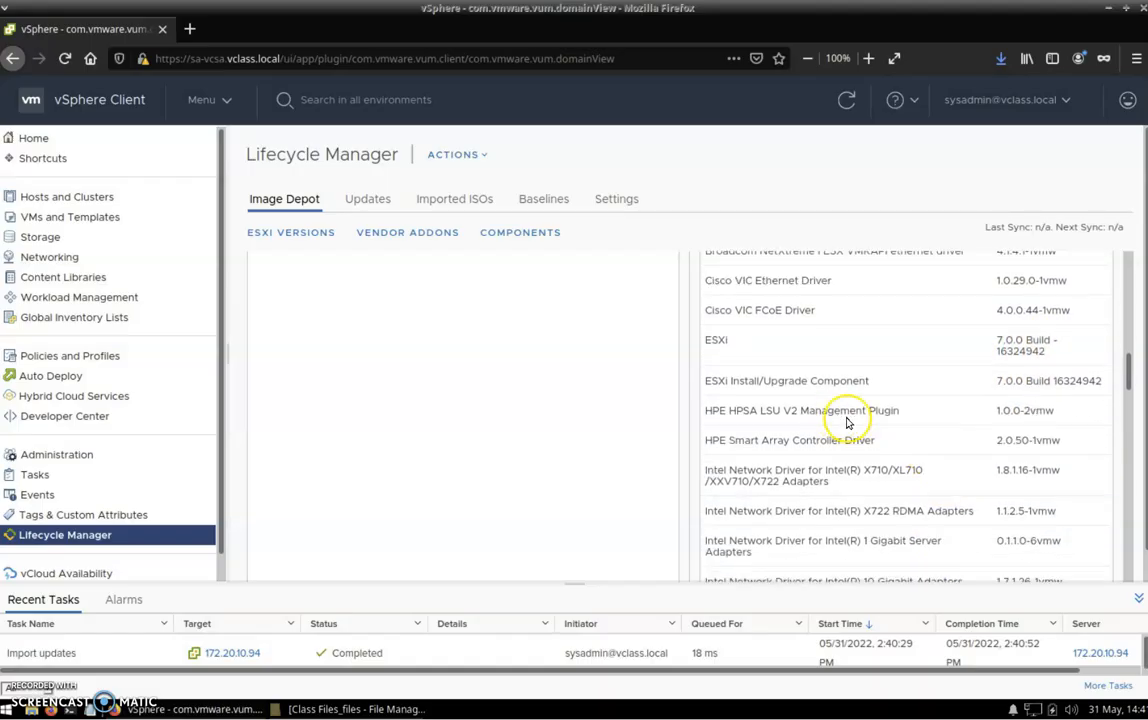
scroll(987, 505, "down", 1)
scroll(987, 505, "down", 6)
scroll(964, 515, "down", 4)
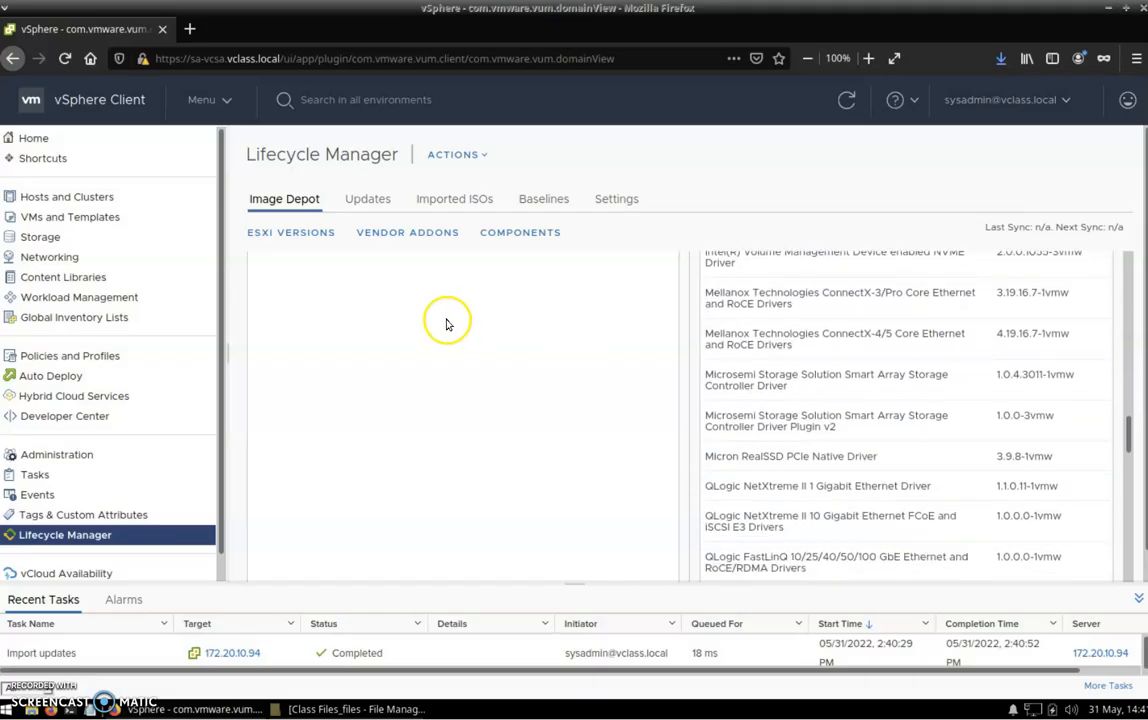
Examine the details and component list of ESXi version 7.0bs - 16321839 in the image depot.
scroll(1051, 379, "up", 5)
left_click_drag(1127, 410, 1137, 248)
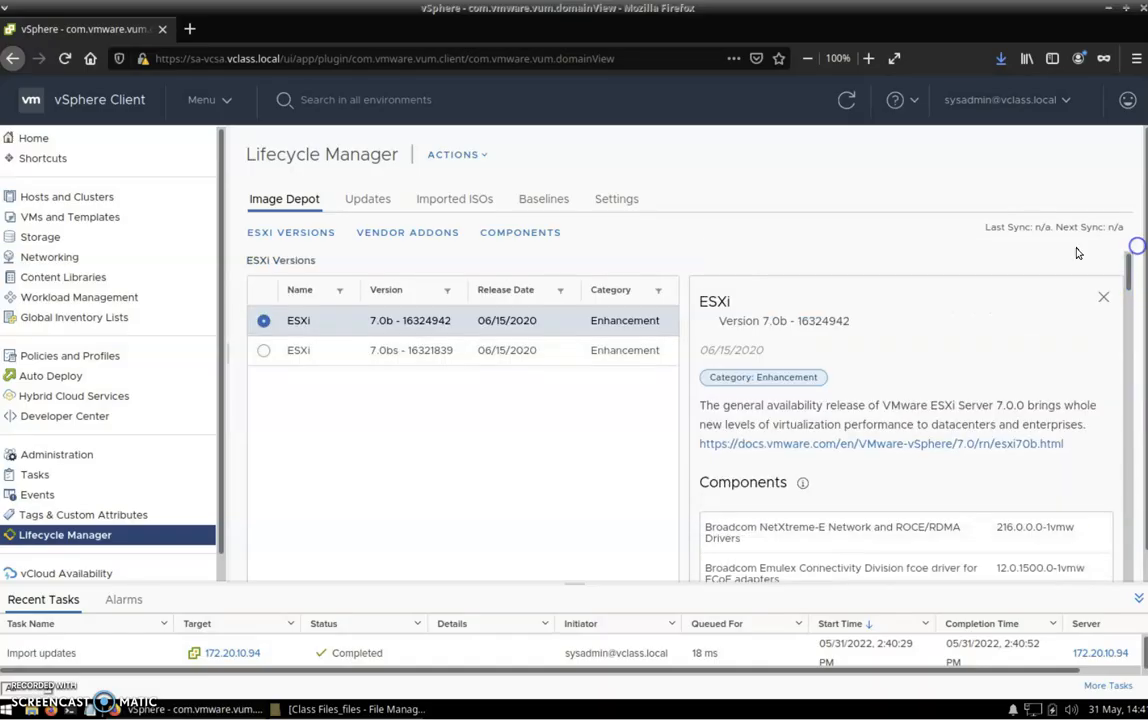
left_click(265, 352)
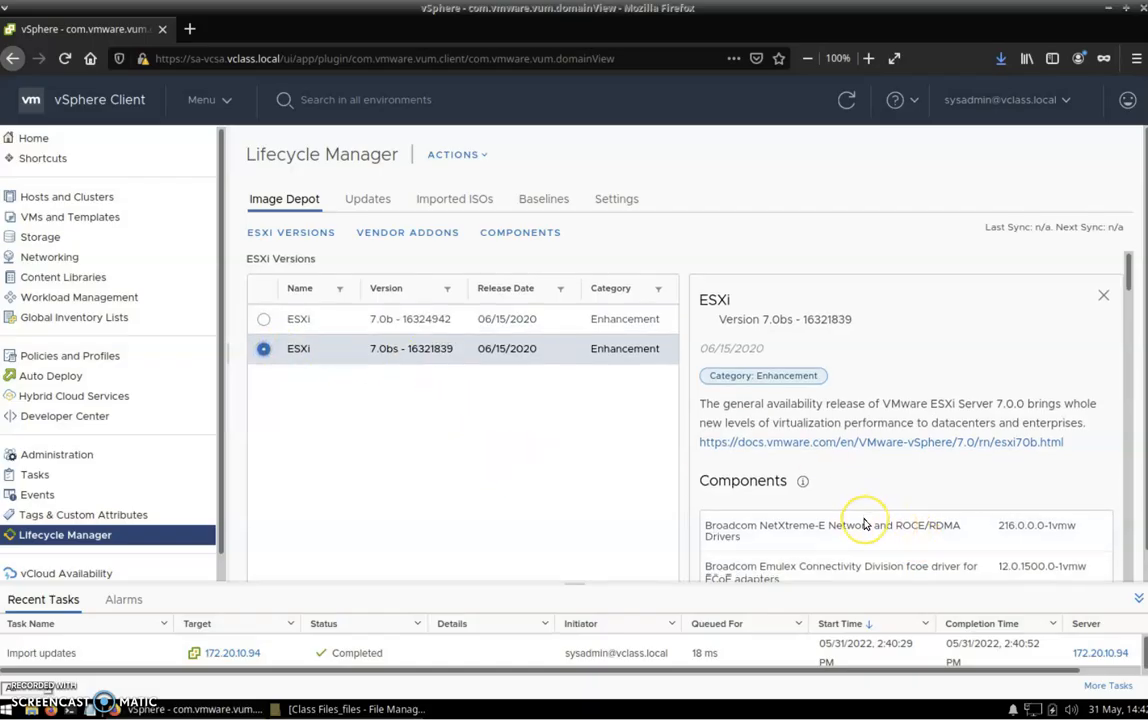
scroll(865, 520, "down", 1)
scroll(865, 523, "down", 5)
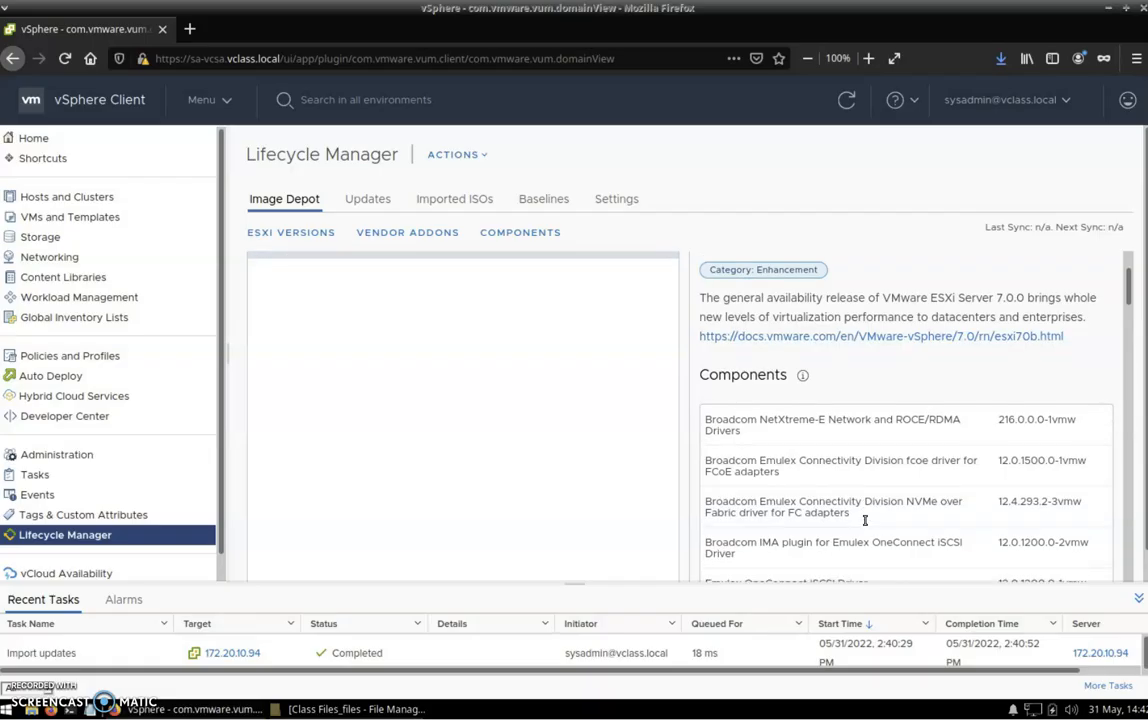
scroll(865, 525, "down", 5)
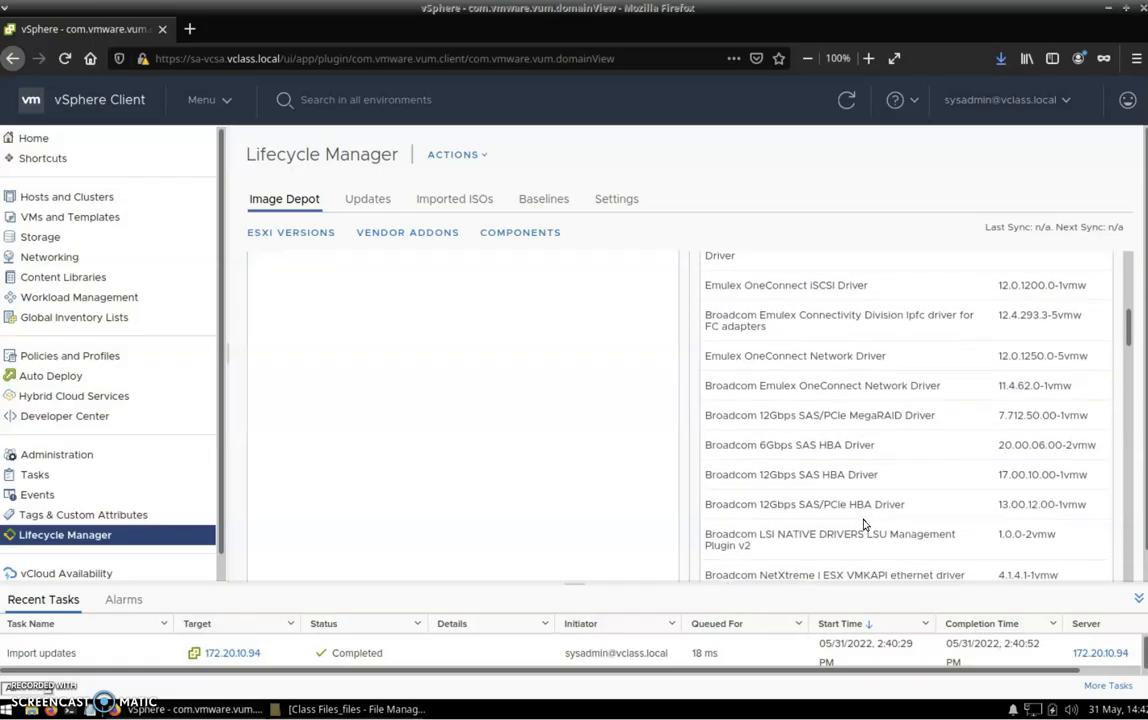
scroll(865, 525, "down", 5)
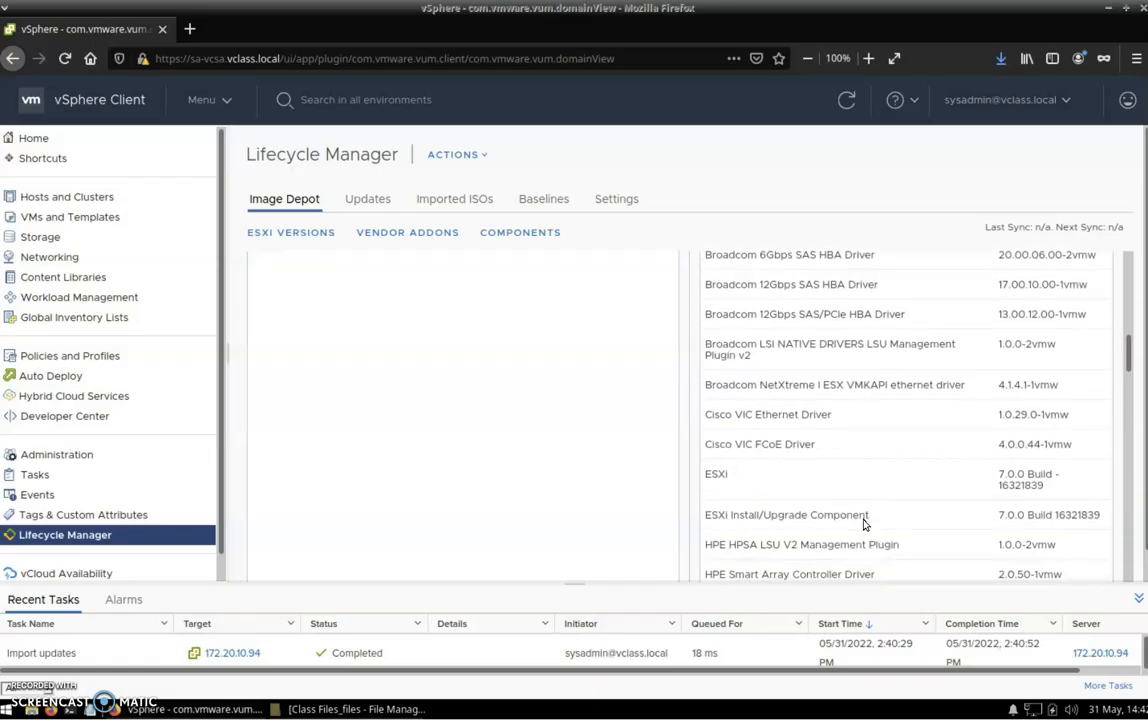
left_click(1109, 425)
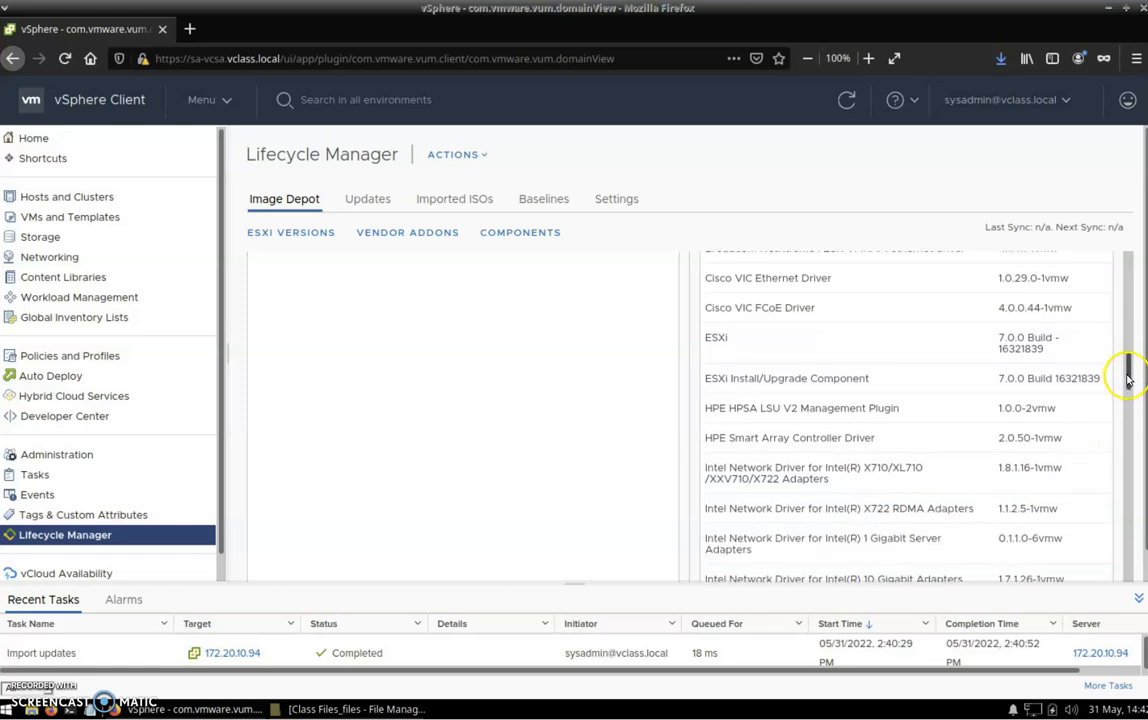
left_click_drag(1128, 378, 1128, 252)
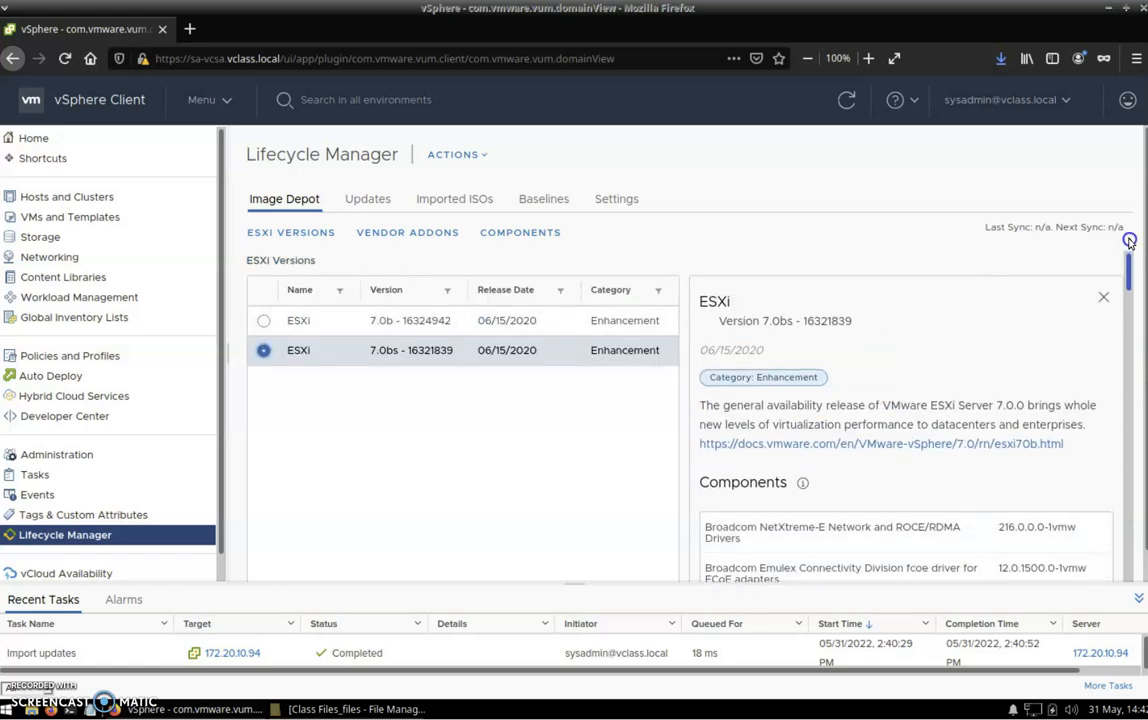
Review the details and added components of both versions of the vendor addons VMWTestAddon2 and VMWTestAddon1.
scroll(685, 350, "down", 2)
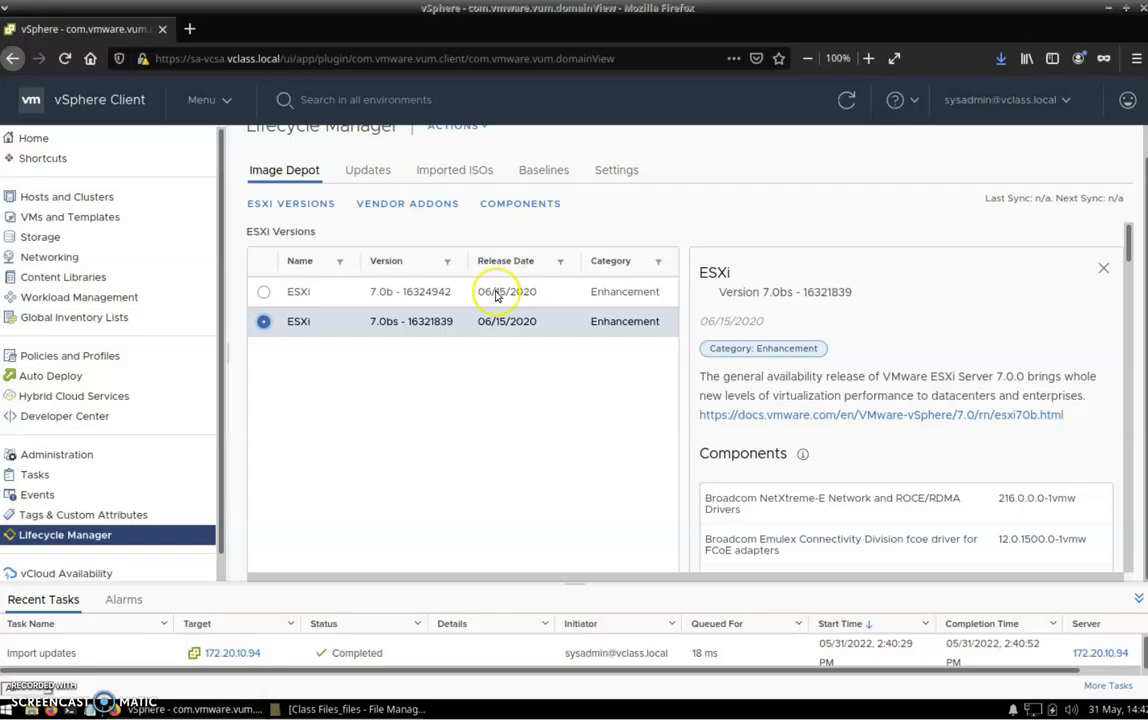
left_click(408, 203)
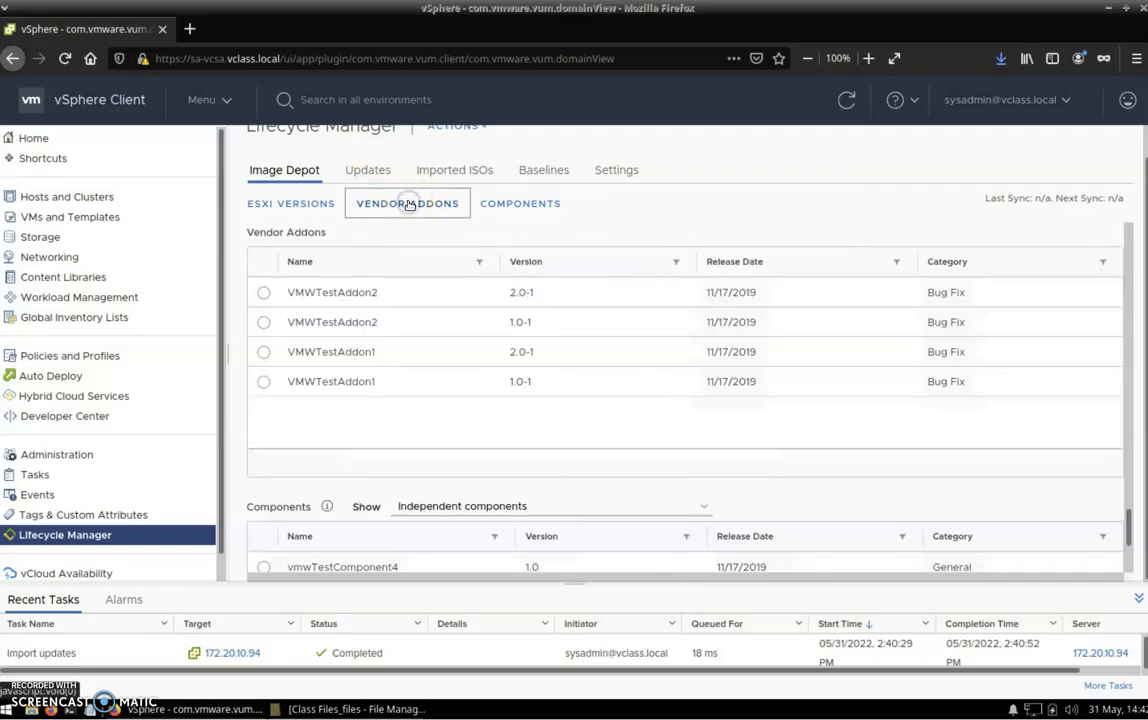
left_click(264, 292)
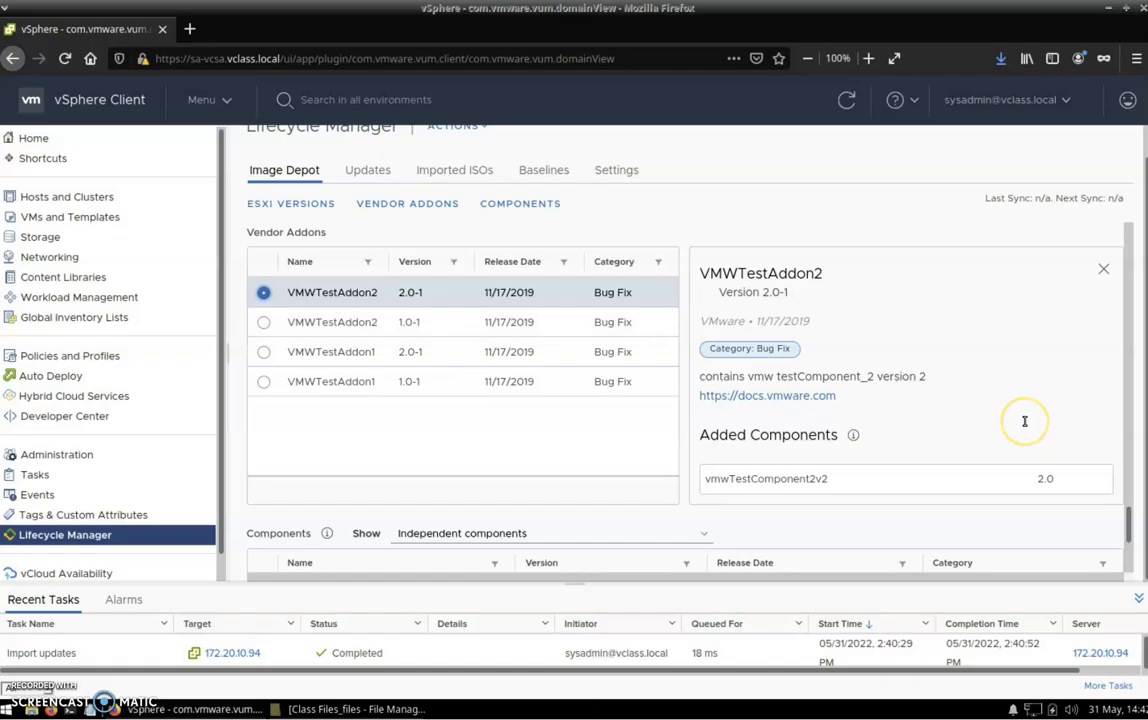
scroll(1025, 423, "down", 3)
scroll(1028, 430, "up", 2)
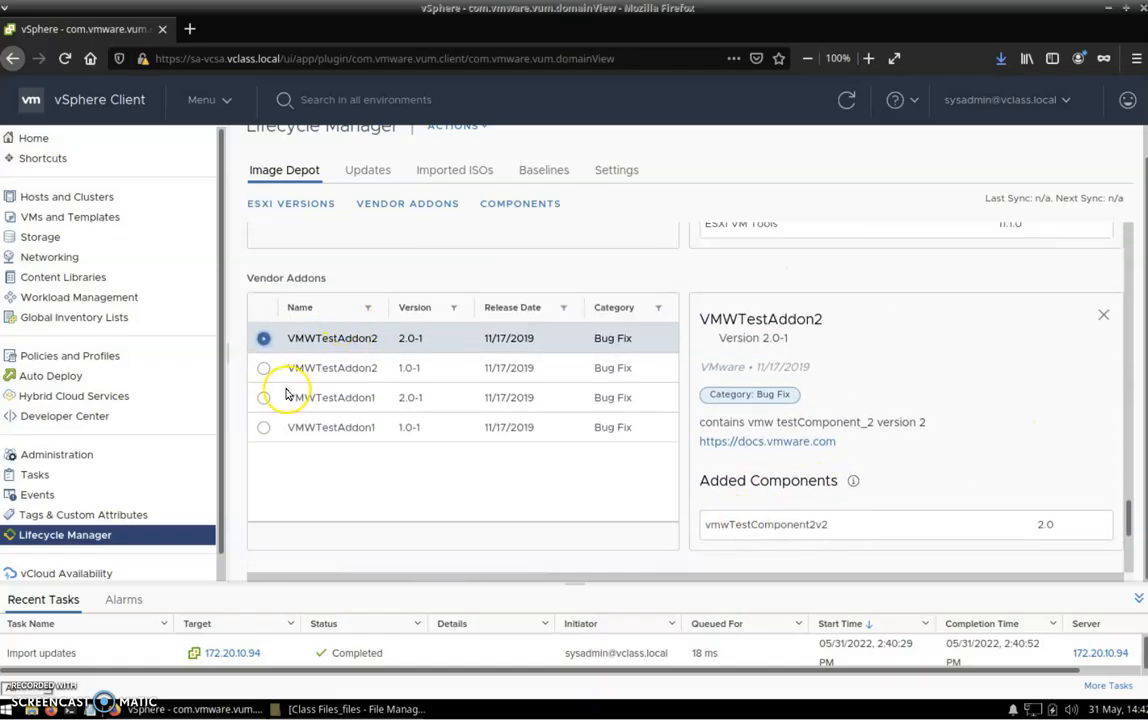
left_click(263, 369)
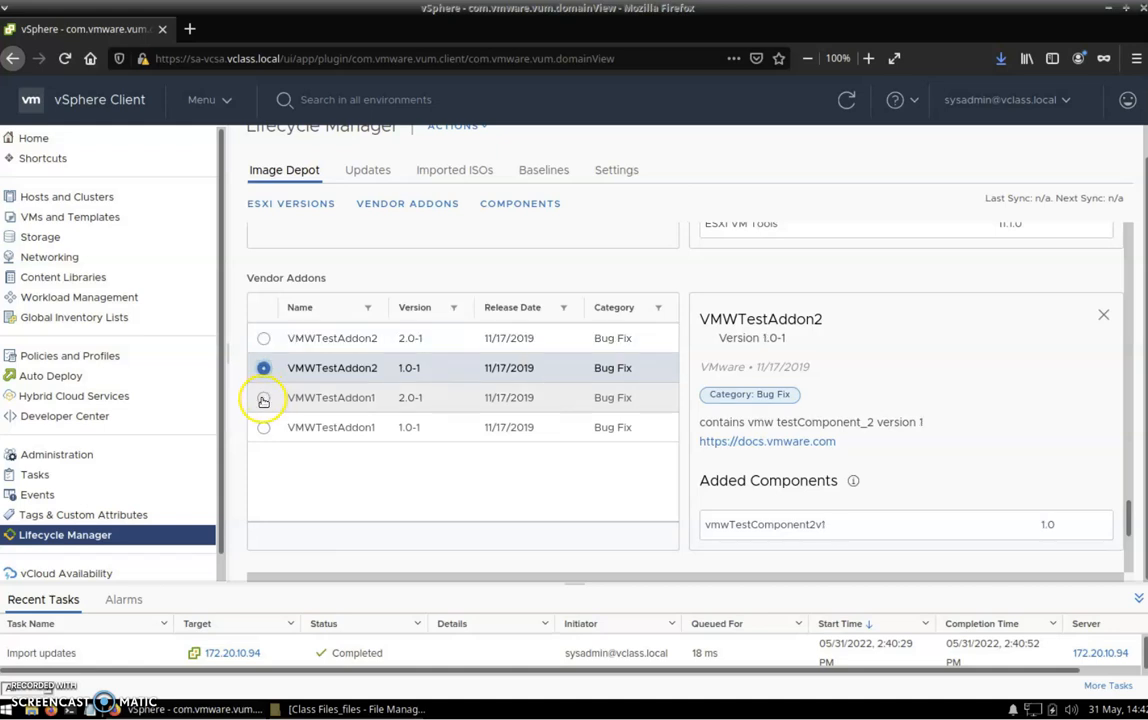
left_click(262, 400)
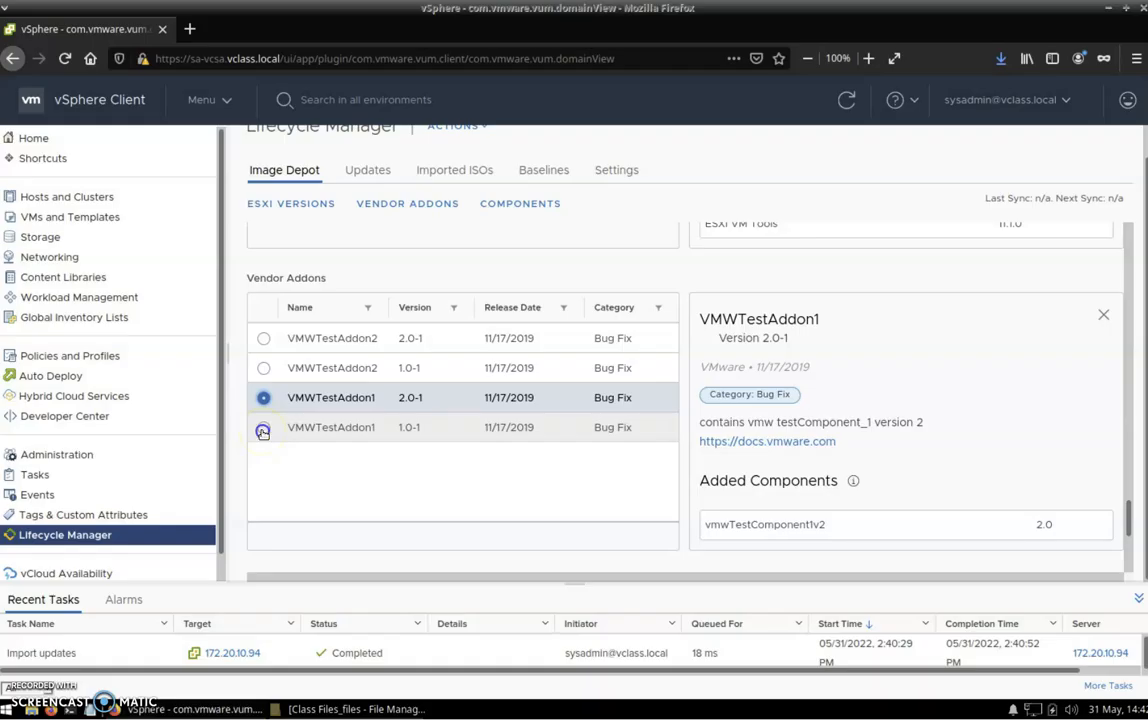
left_click(262, 431)
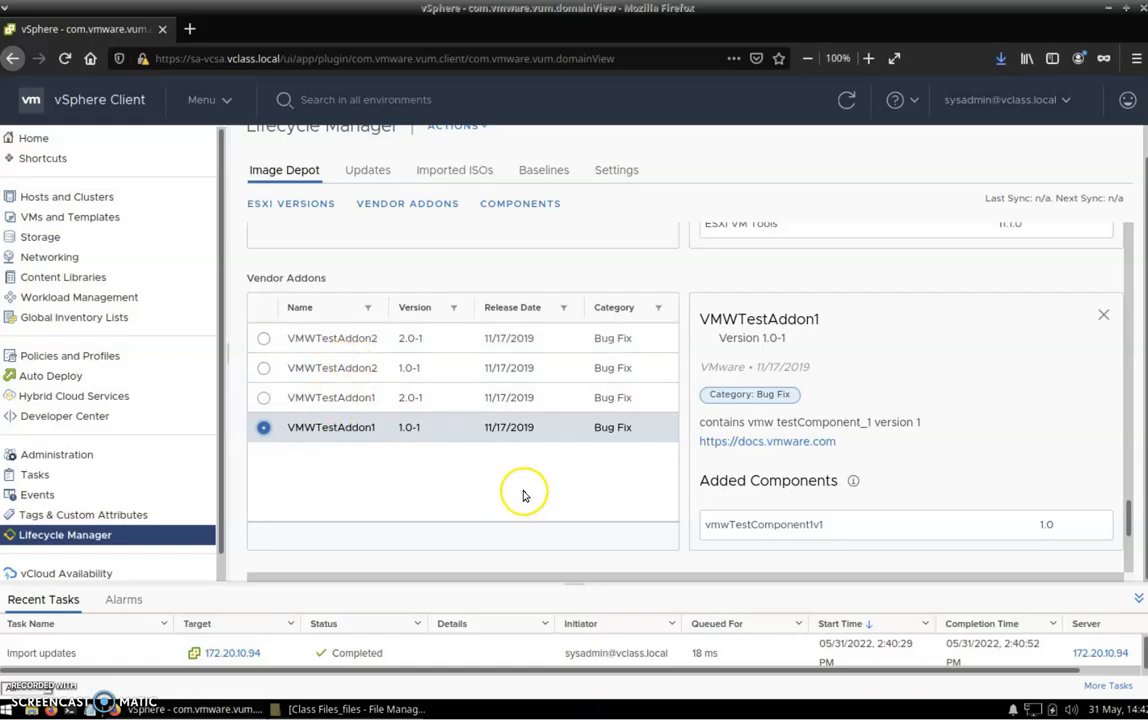
Import the update archive VMware-ESXi-7.0.0-15847920-vib-test-certs.zip from the Class Files_files folder into the image depot.
scroll(797, 437, "up", 3)
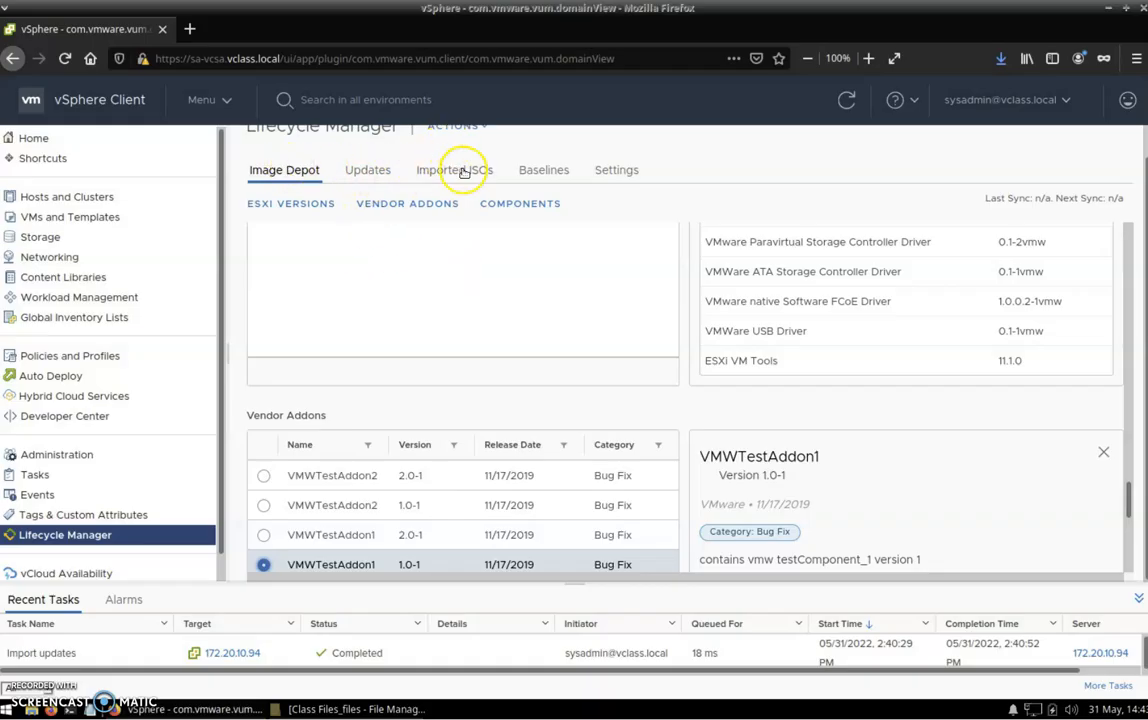
scroll(462, 163, "up", 1)
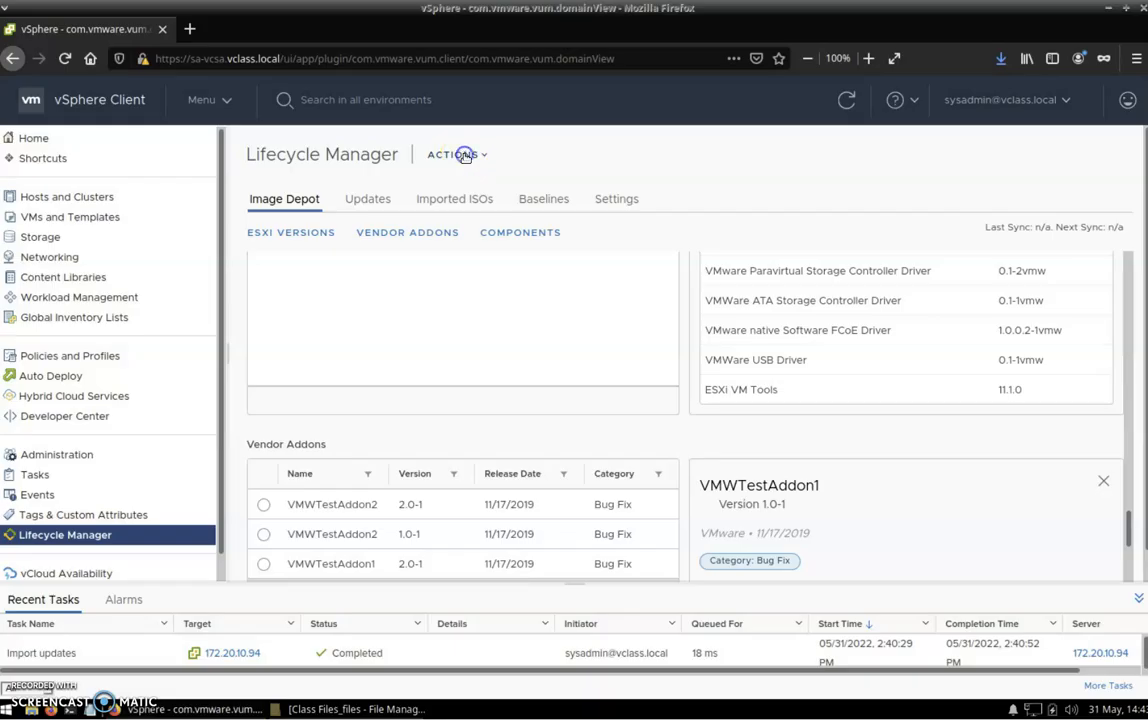
left_click(463, 155)
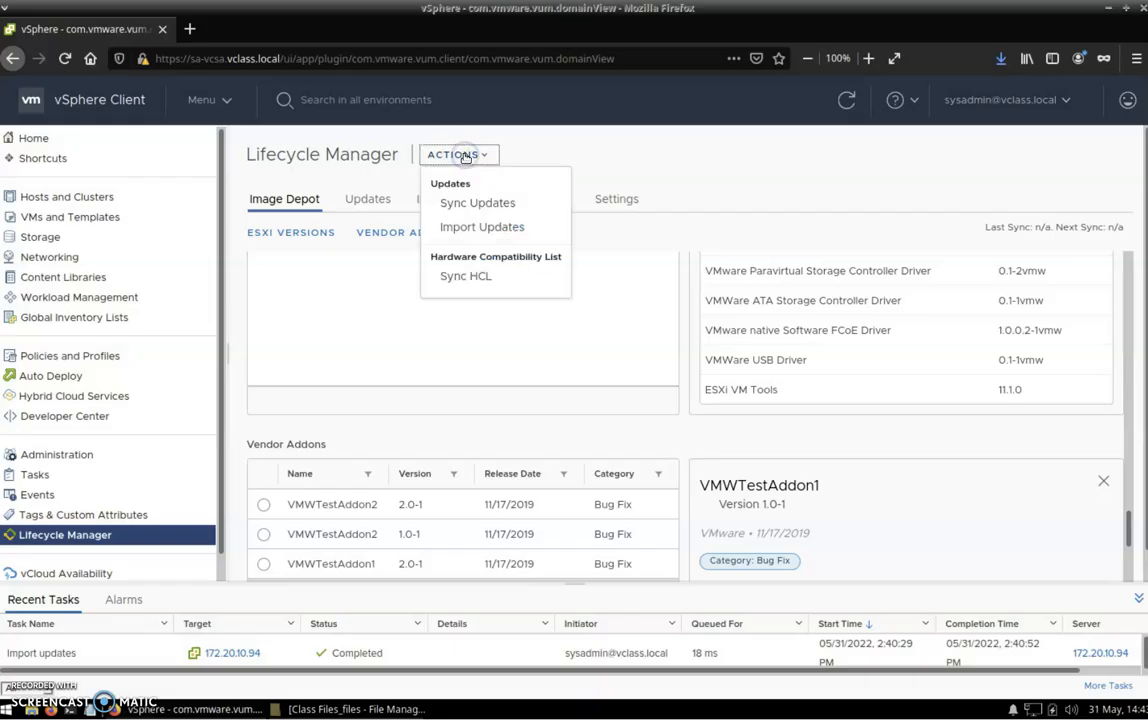
left_click(465, 227)
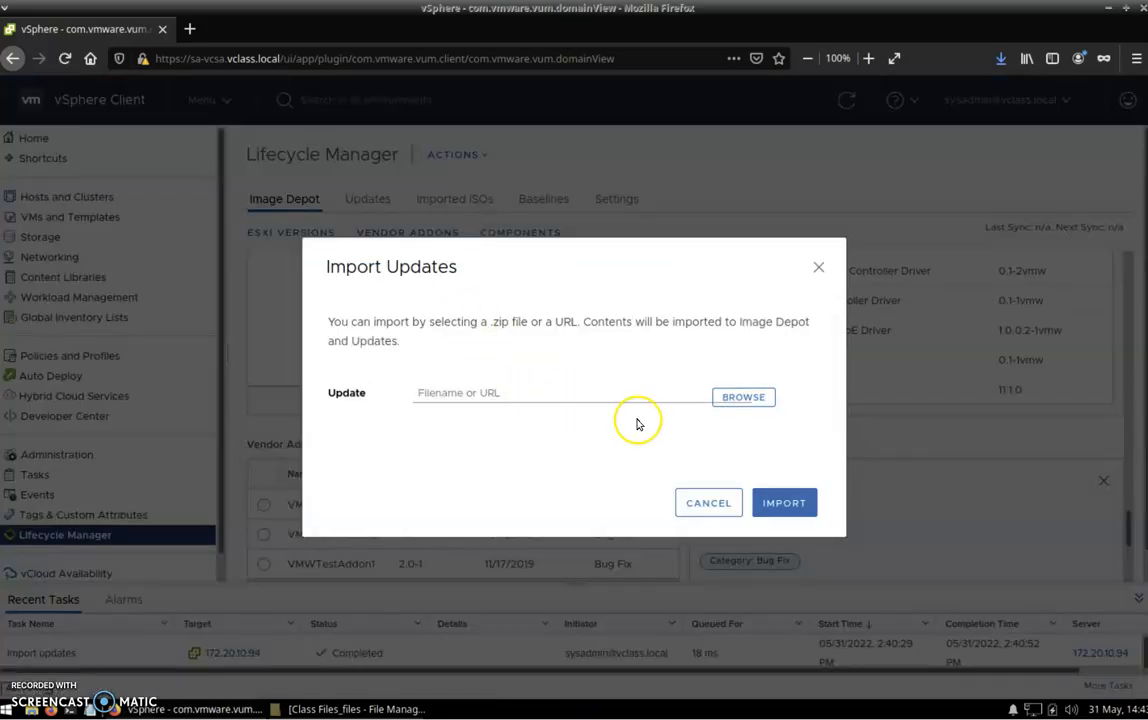
left_click(743, 398)
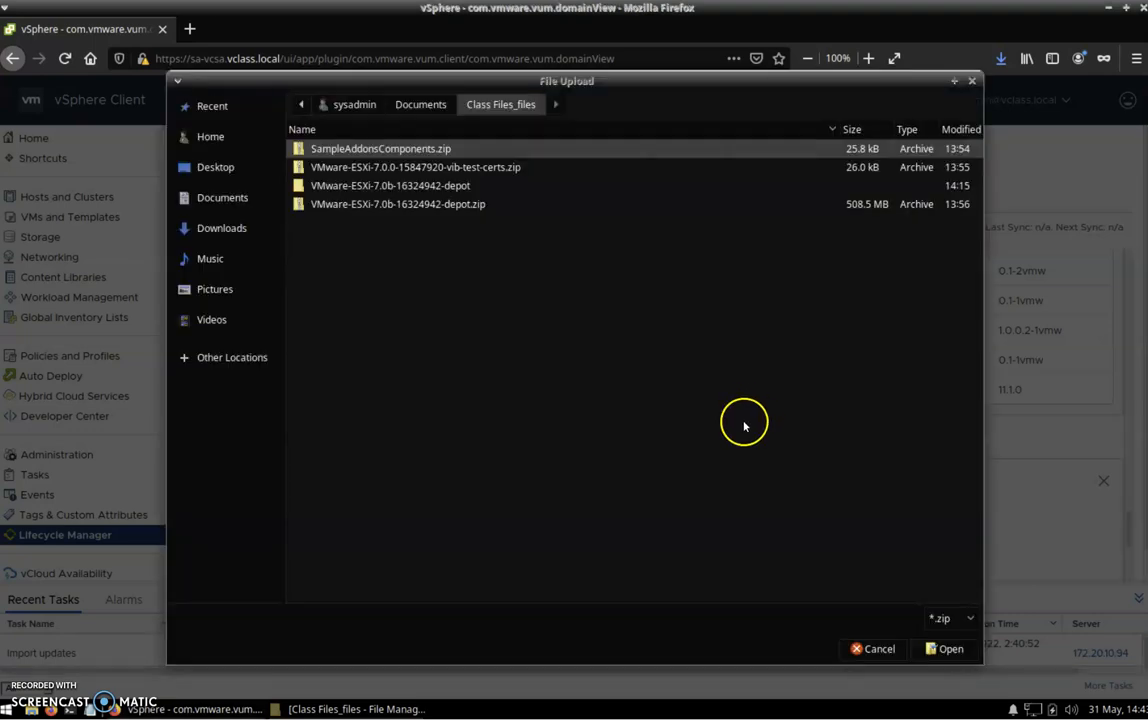
left_click(444, 169)
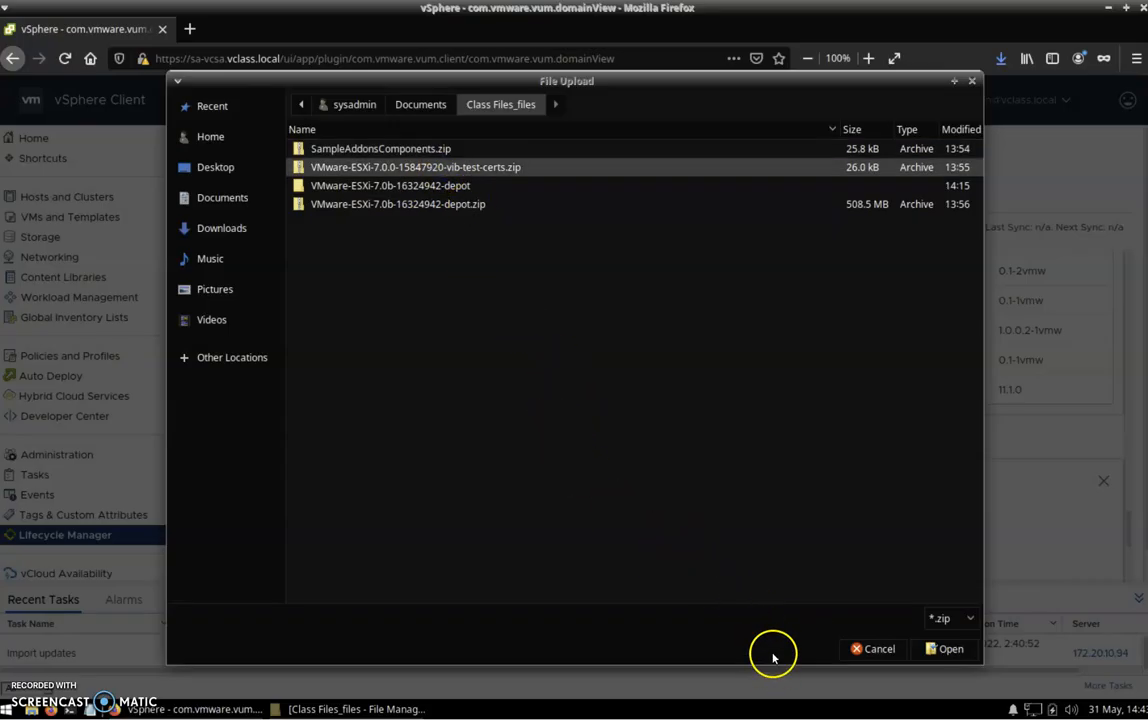
left_click(940, 650)
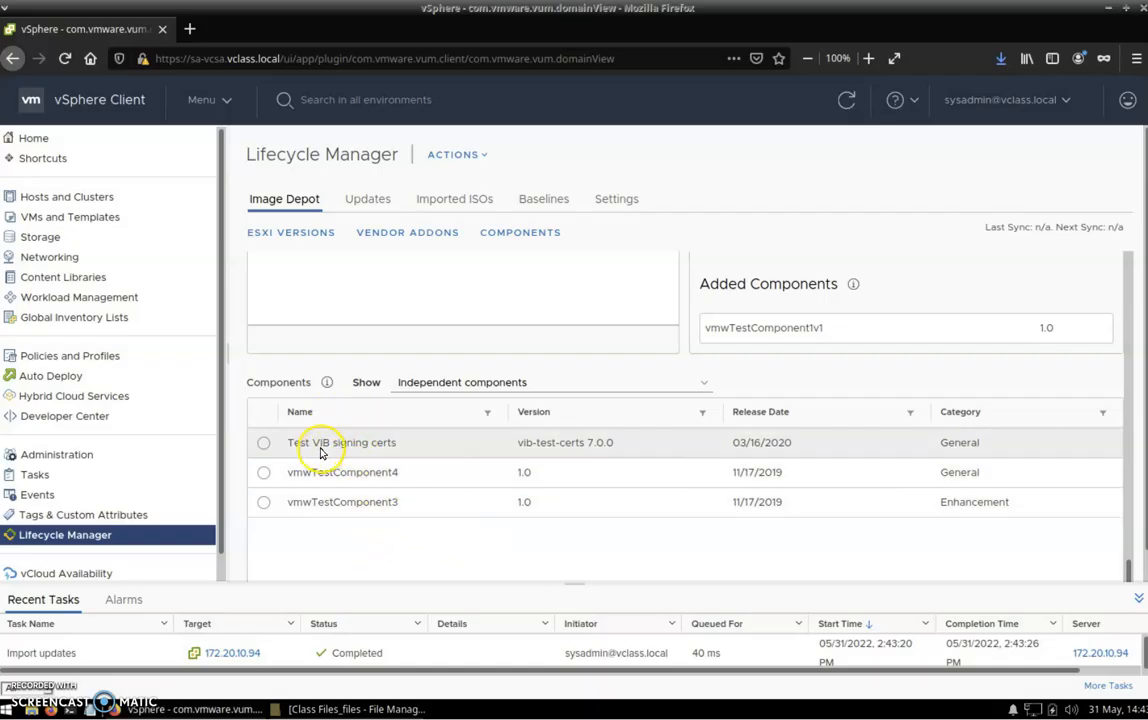
Examine the independent components Test VIB signing certs, vmwTestComponent4 and vmwTestComponent3, including the last one's documentation link, and return to the image depot.
left_click(263, 442)
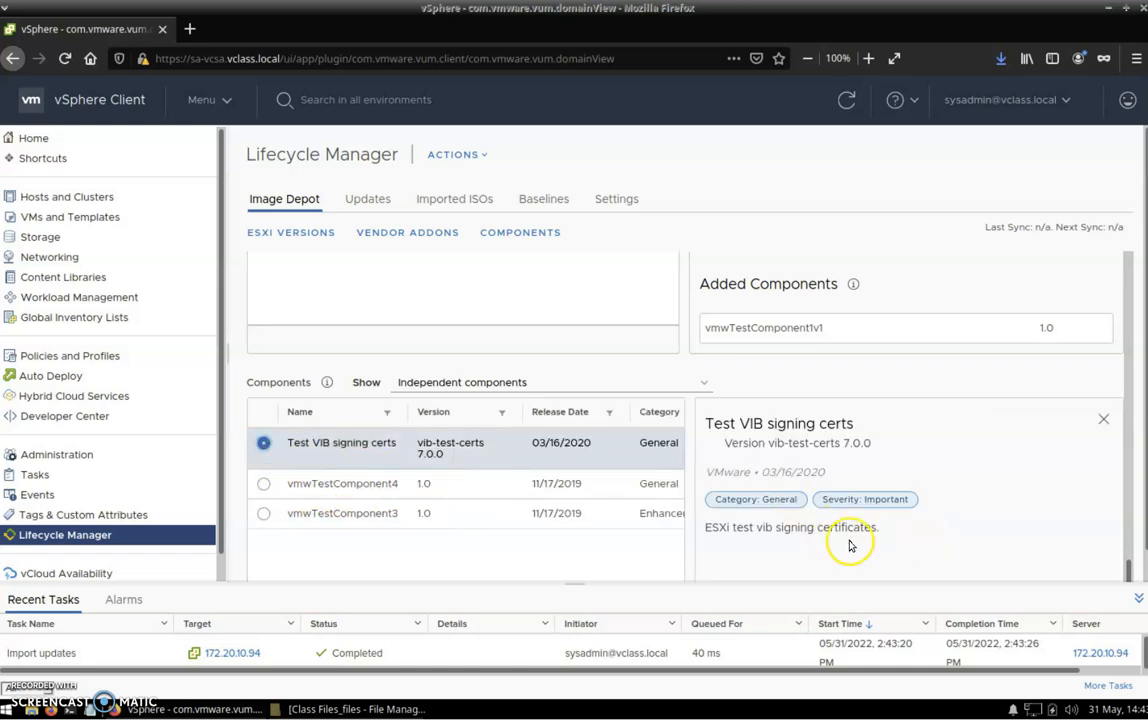
scroll(849, 545, "down", 1)
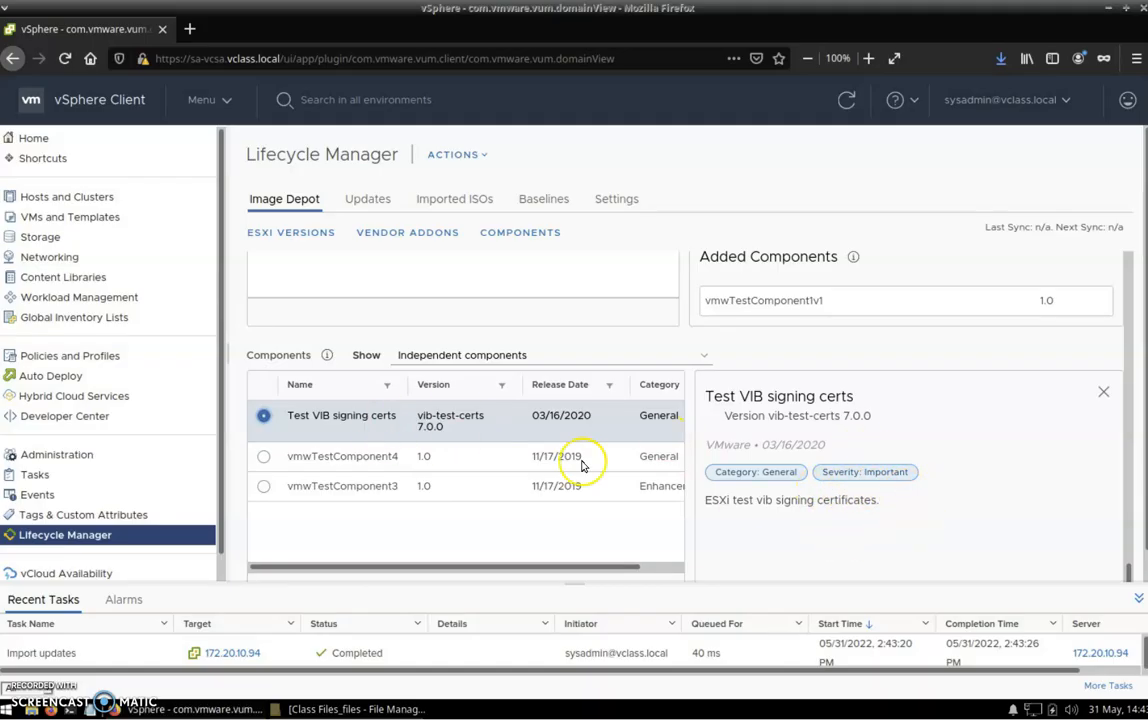
left_click(266, 457)
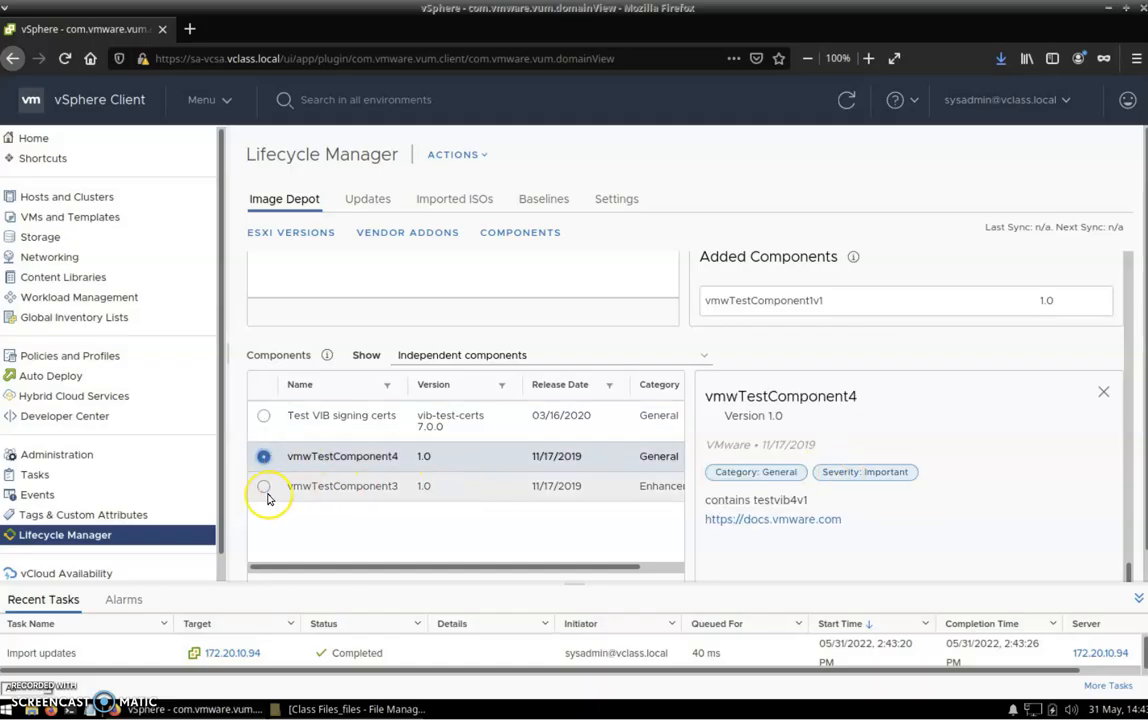
left_click(263, 486)
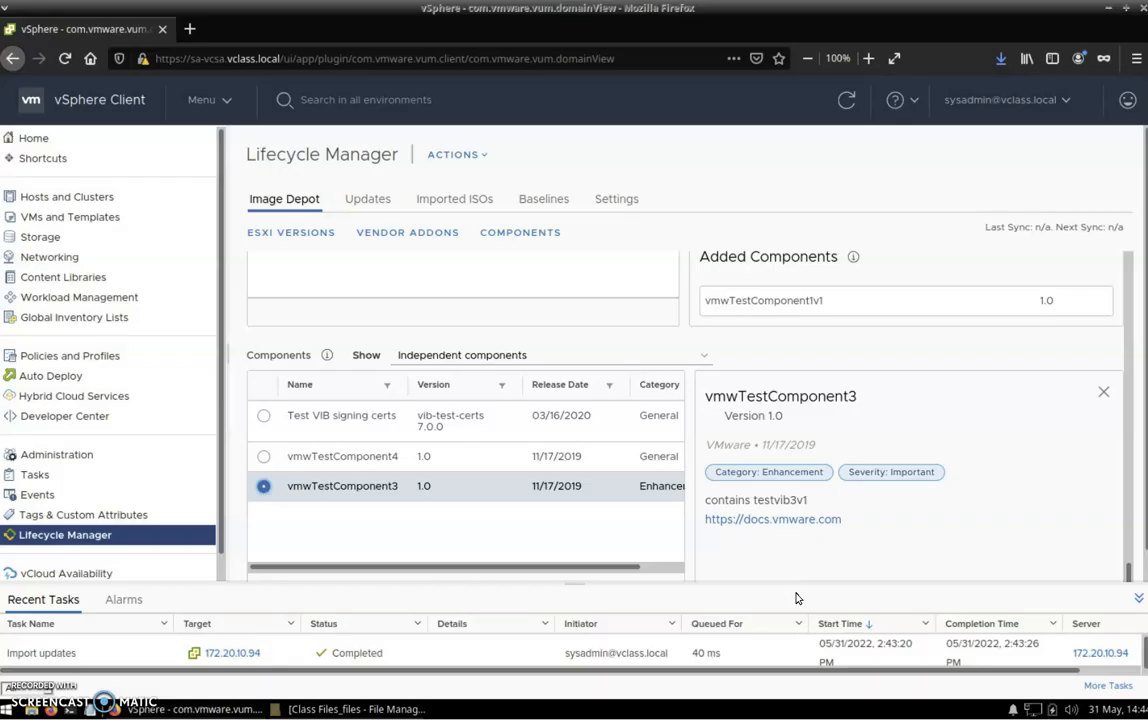
left_click(738, 521)
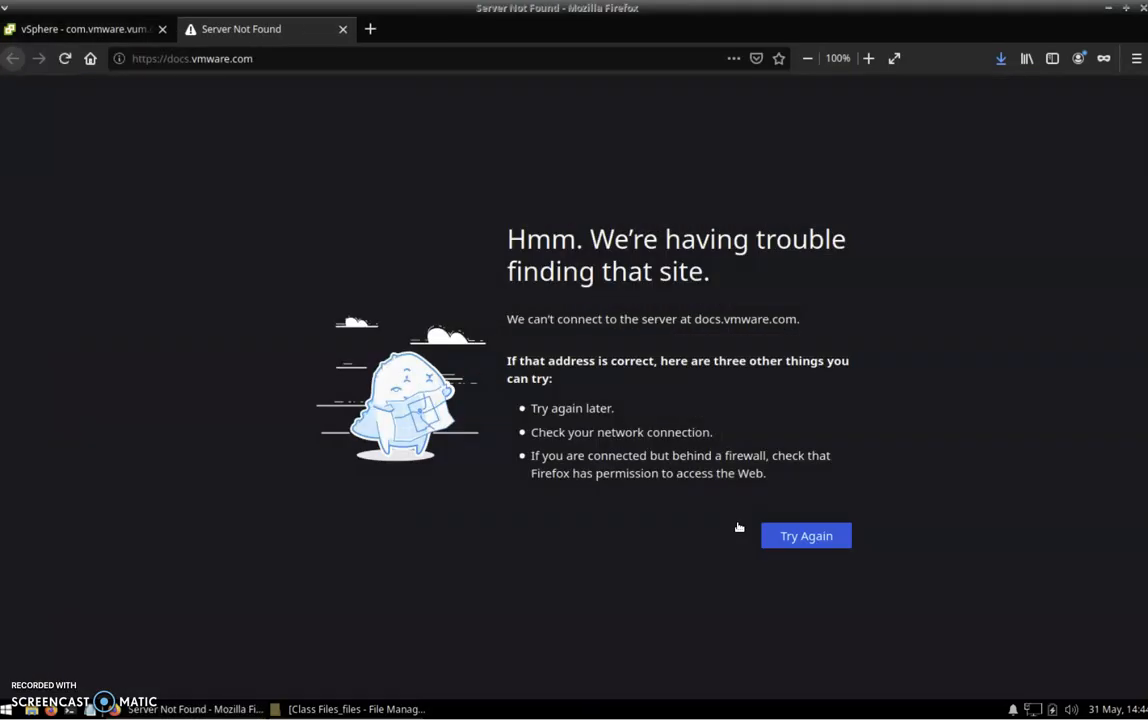
left_click(342, 33)
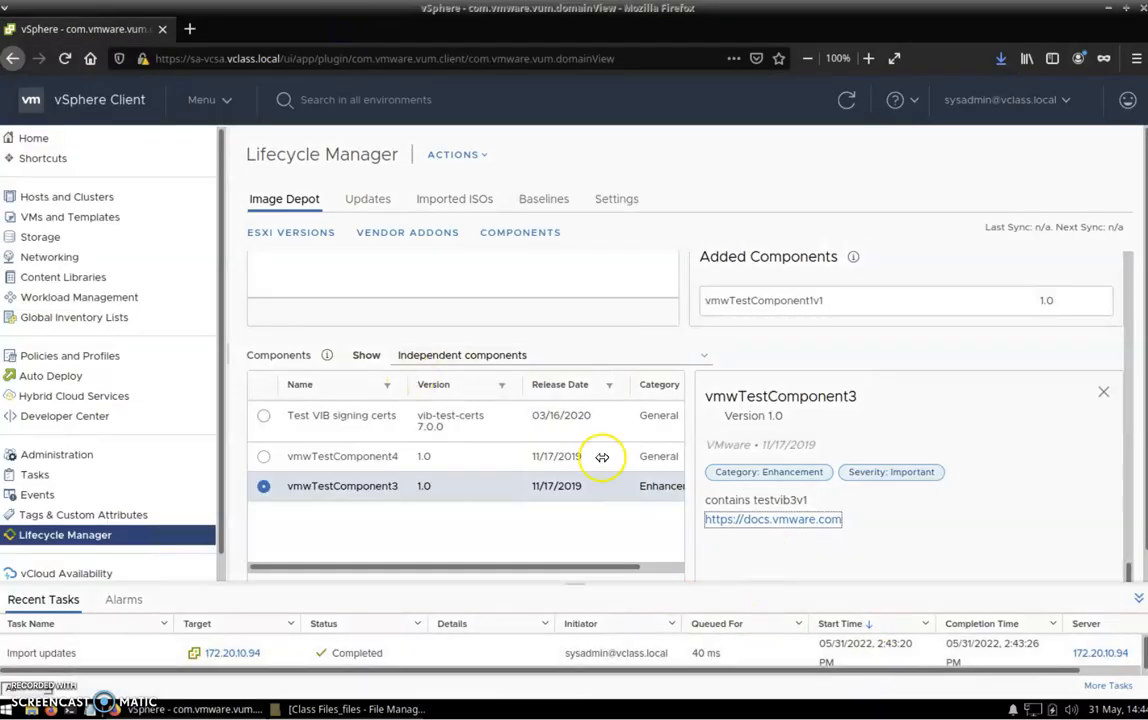
Review the image depot's ESXi versions, vendor addons and independent components once more, starting with ESXi 7.0b - 16324942.
scroll(507, 536, "up", 5)
scroll(505, 540, "up", 10)
scroll(505, 541, "up", 10)
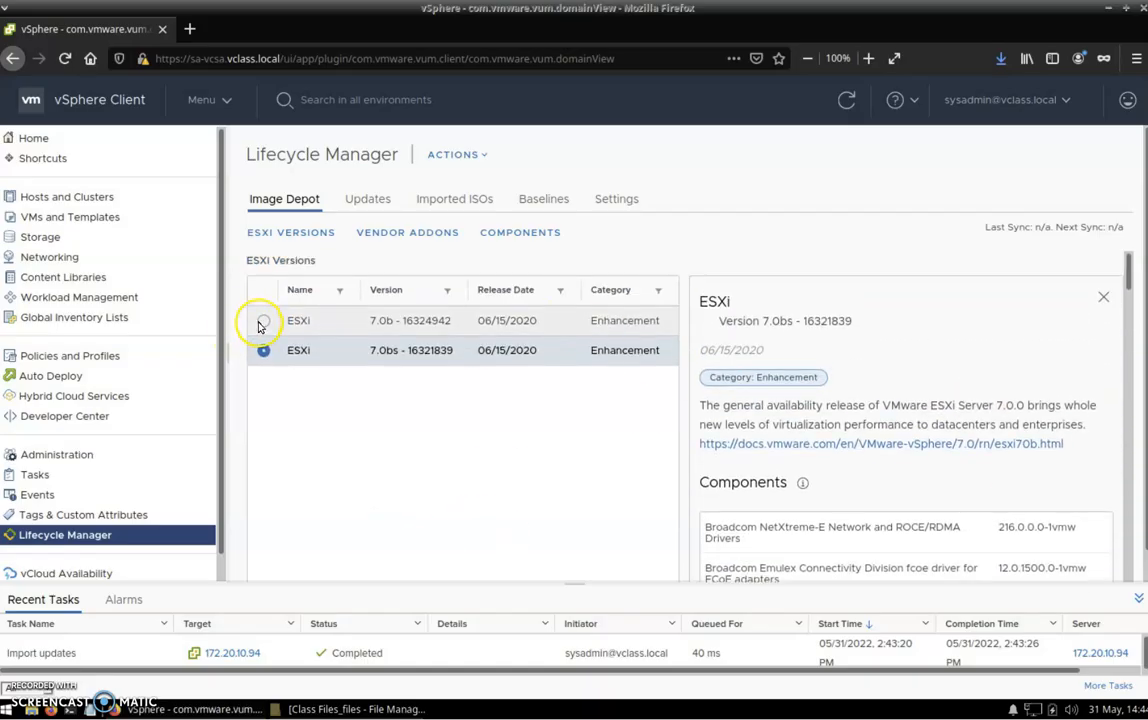
left_click(260, 322)
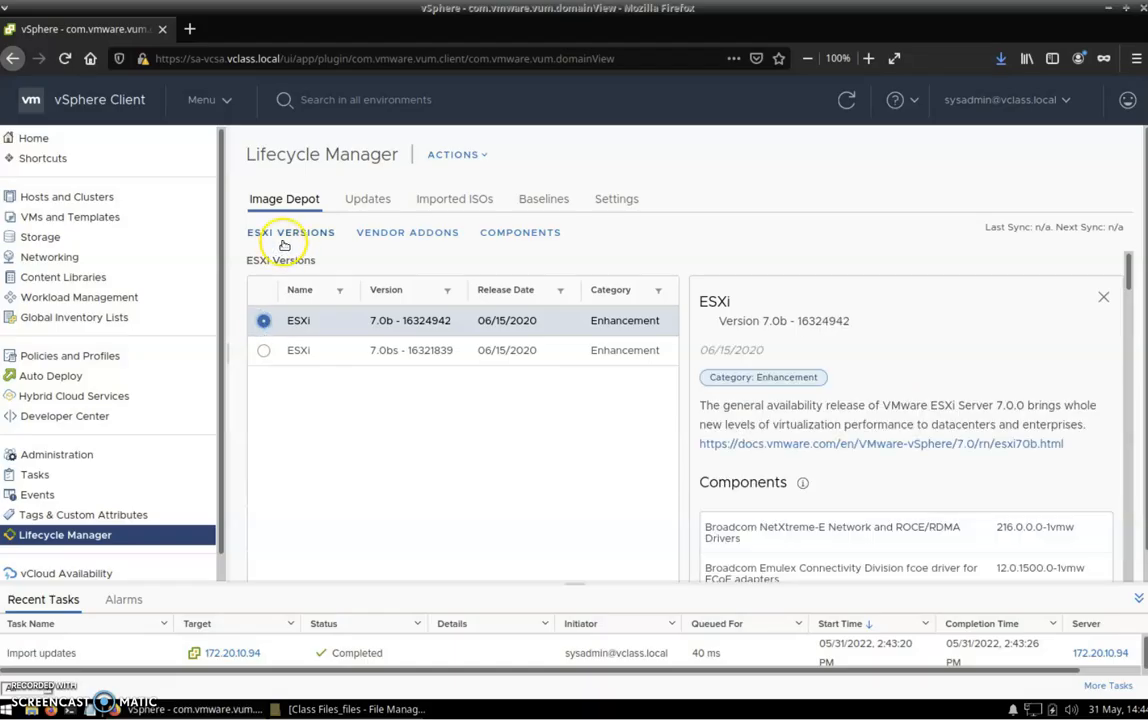
left_click(266, 351)
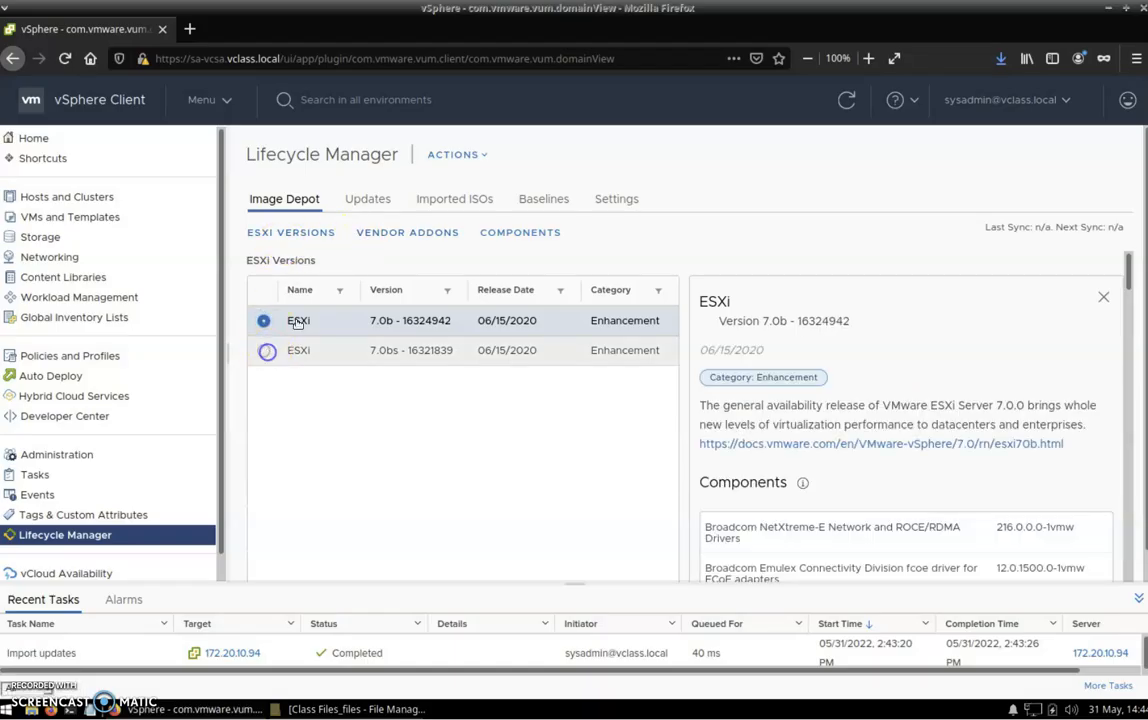
left_click(387, 231)
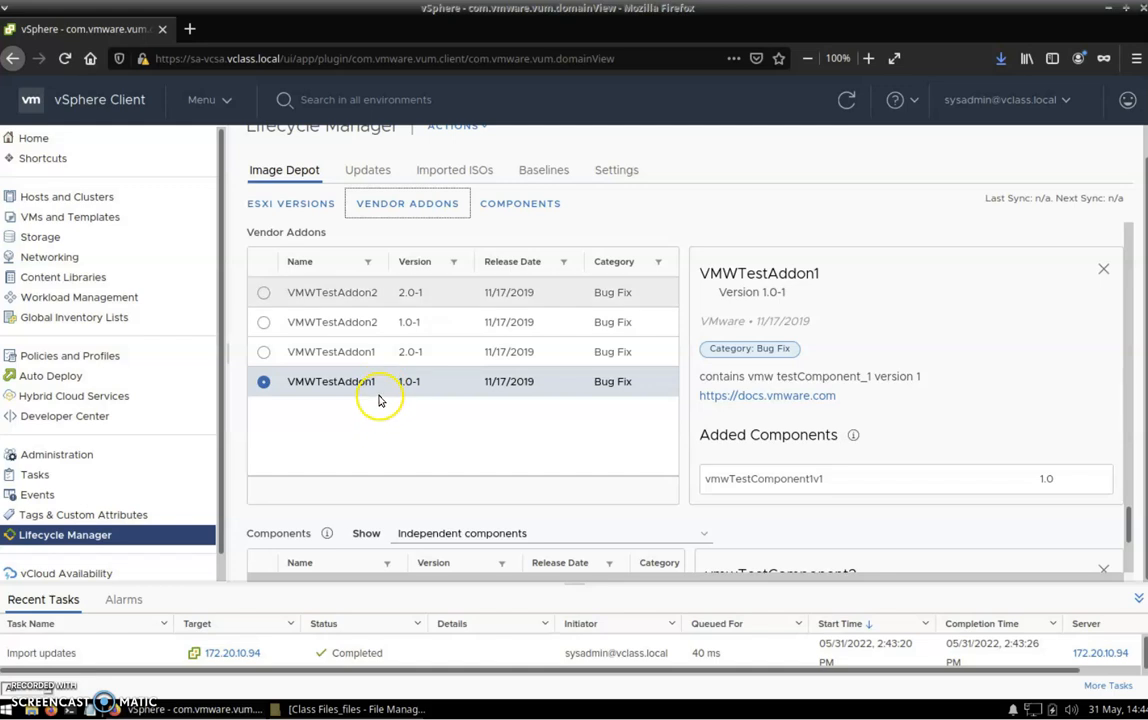
left_click(541, 203)
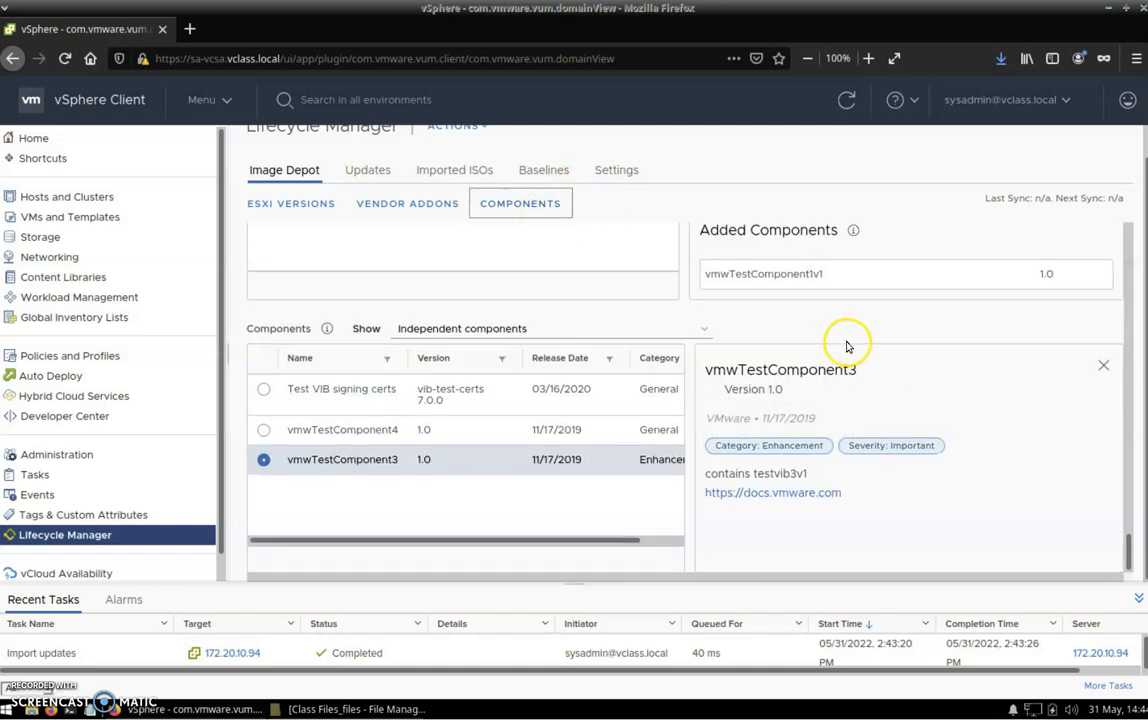
scroll(846, 342, "up", 5)
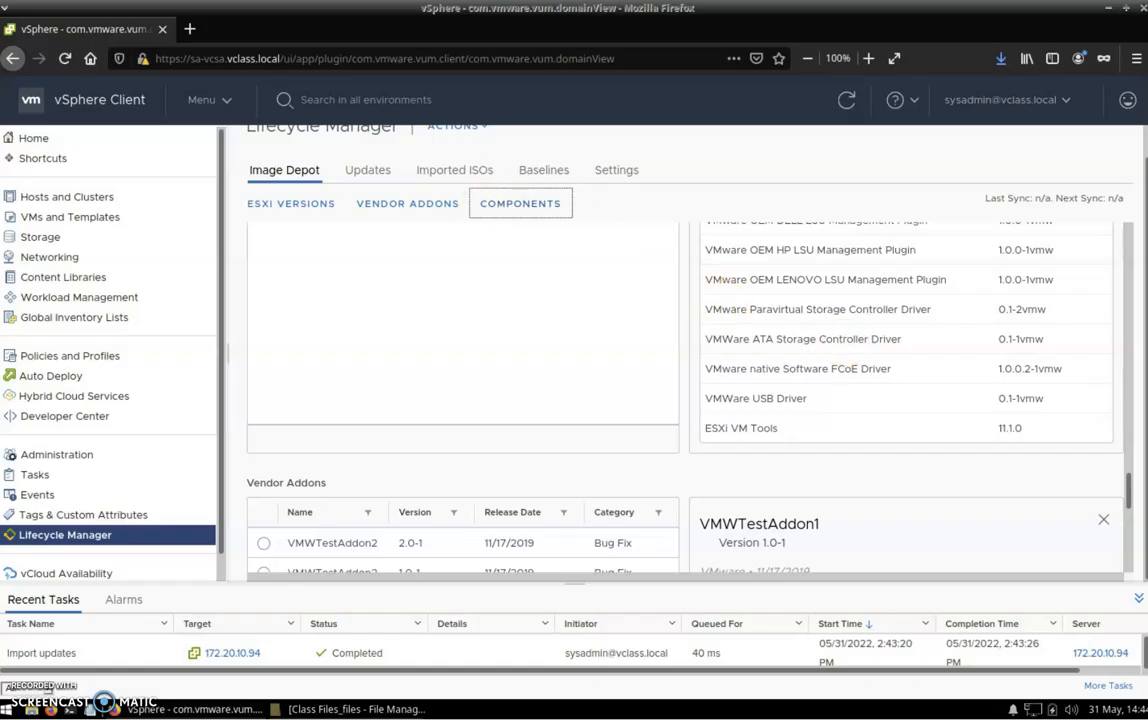